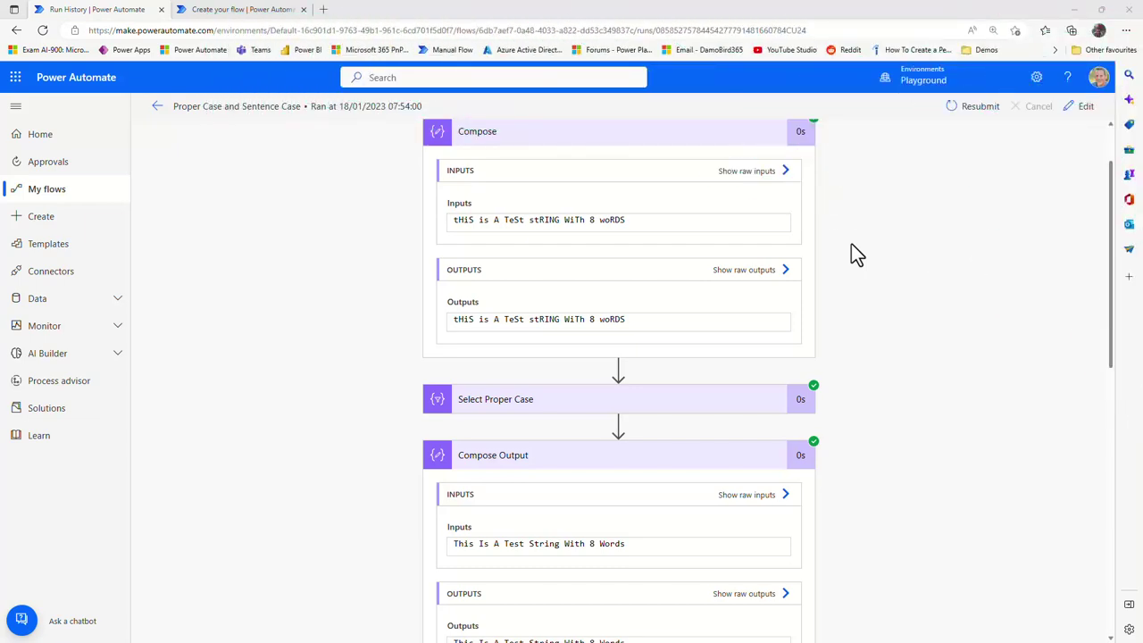
# Review the previous run's outputs and set the Compose input to 'tHiS is A TeSt stRING WiTh 8 woRDS'.
pyautogui.scroll(-6, 851, 244)
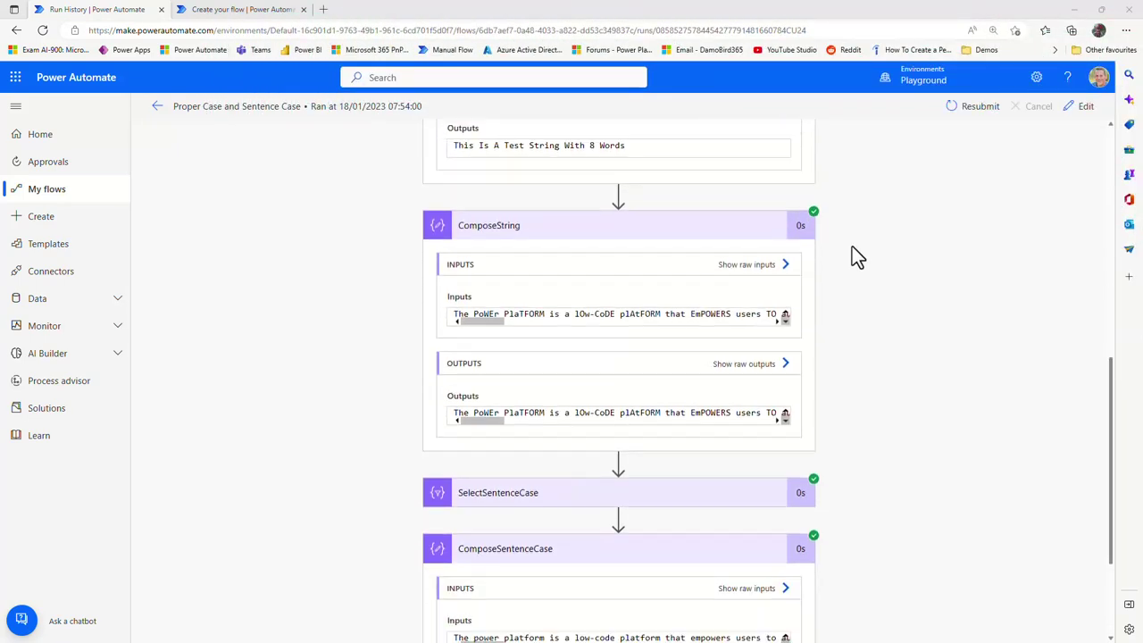
pyautogui.scroll(-1, 858, 257)
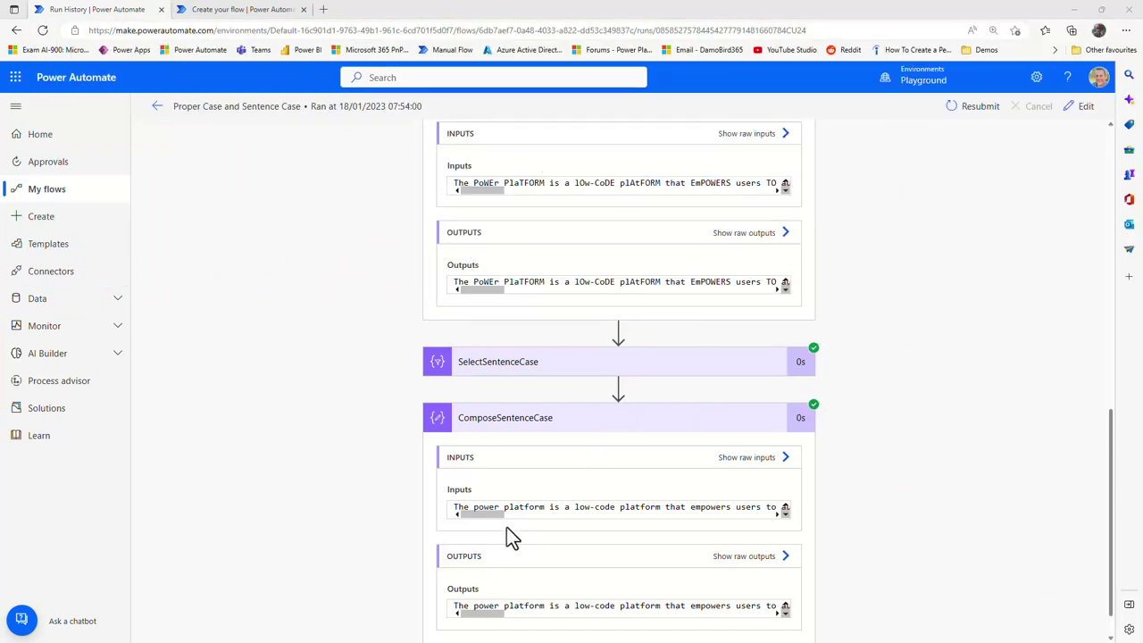
pyautogui.moveTo(486, 516); pyautogui.dragTo(651, 527)
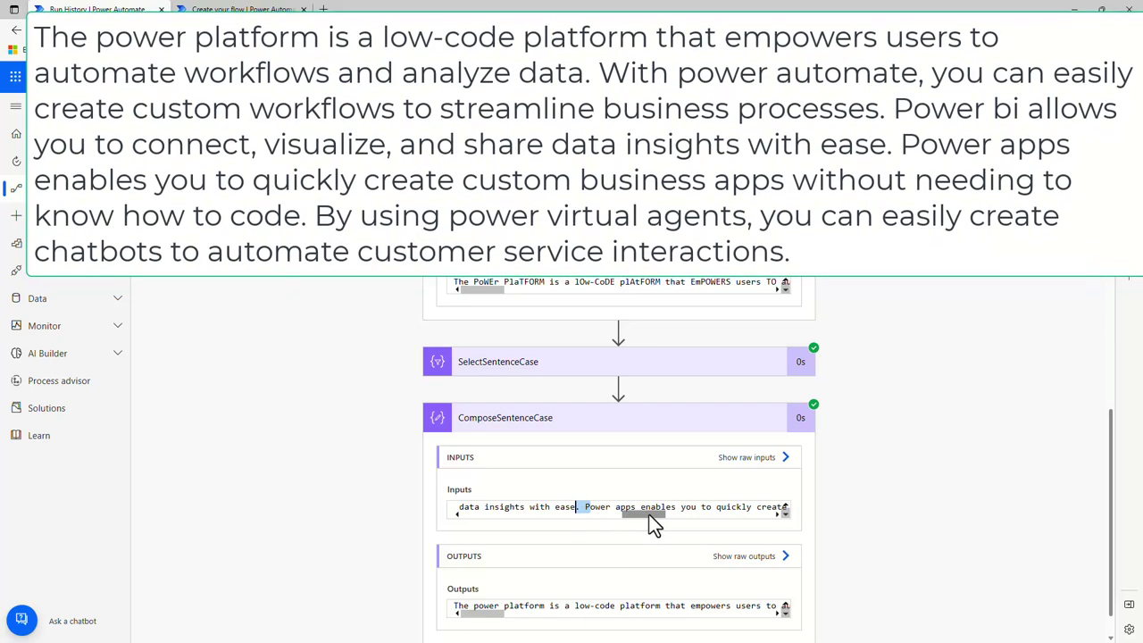
pyautogui.moveTo(652, 525)
pyautogui.mouseDown()
pyautogui.moveTo(706, 527)
pyautogui.moveTo(706, 517)
pyautogui.moveTo(643, 507)
pyautogui.mouseUp()
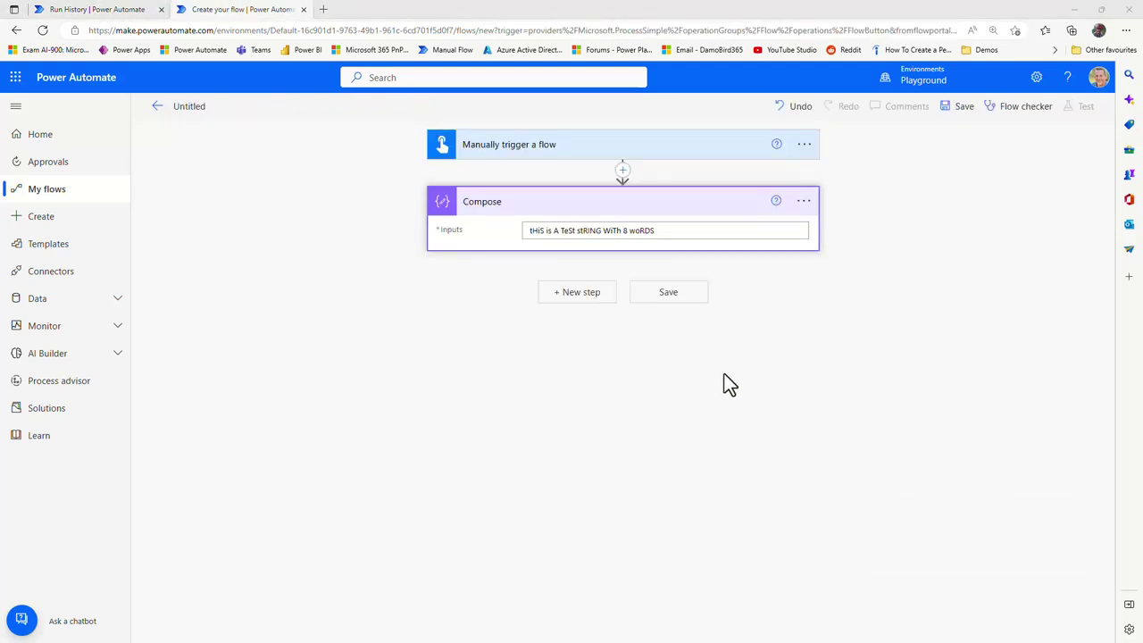
# Add a Select data operation after the Compose step.
pyautogui.click(585, 305)
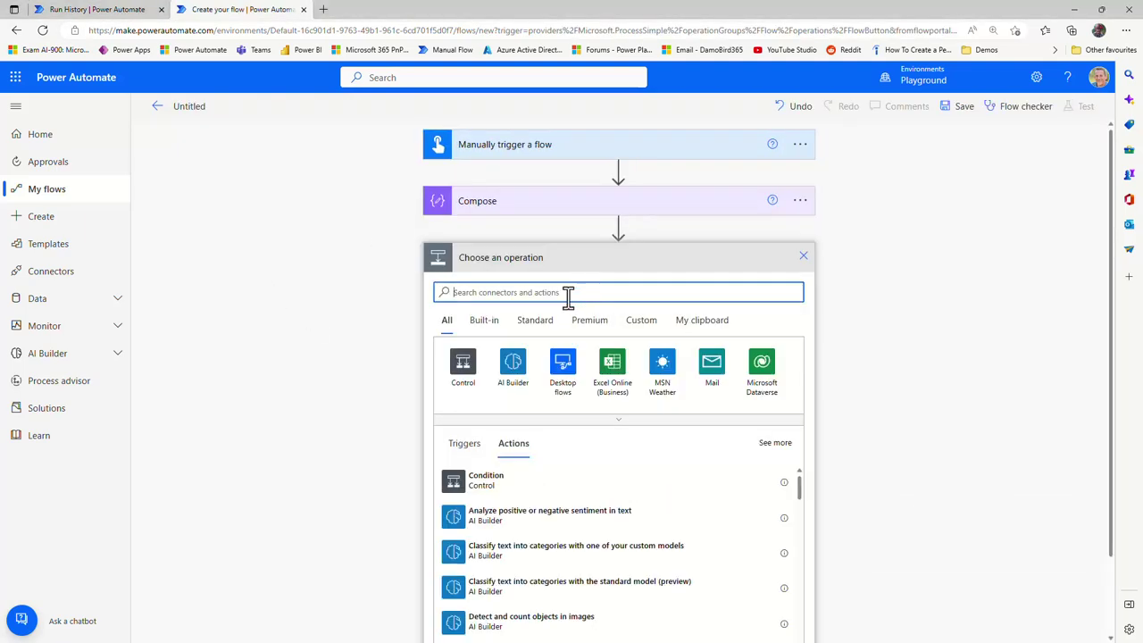
pyautogui.write('Select')
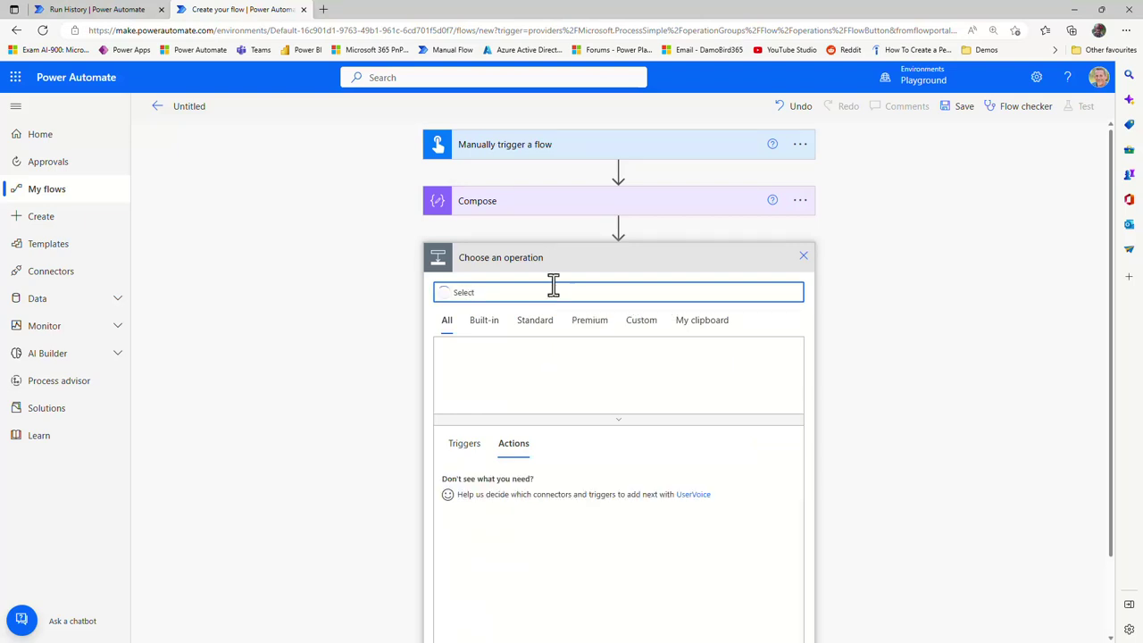
pyautogui.click(478, 485)
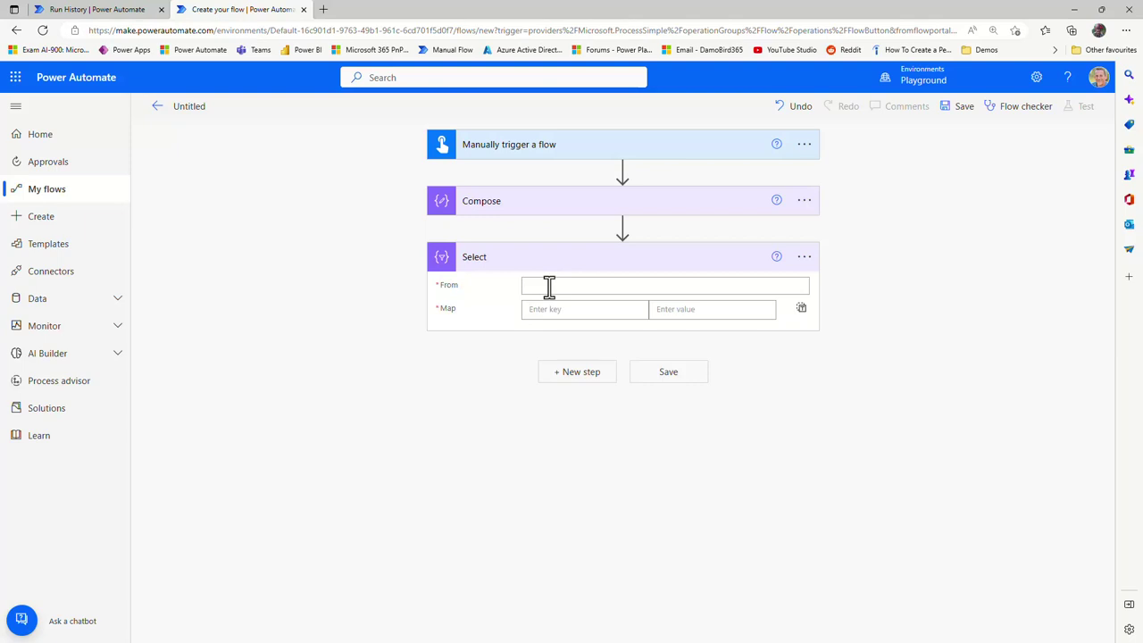
pyautogui.click(502, 209)
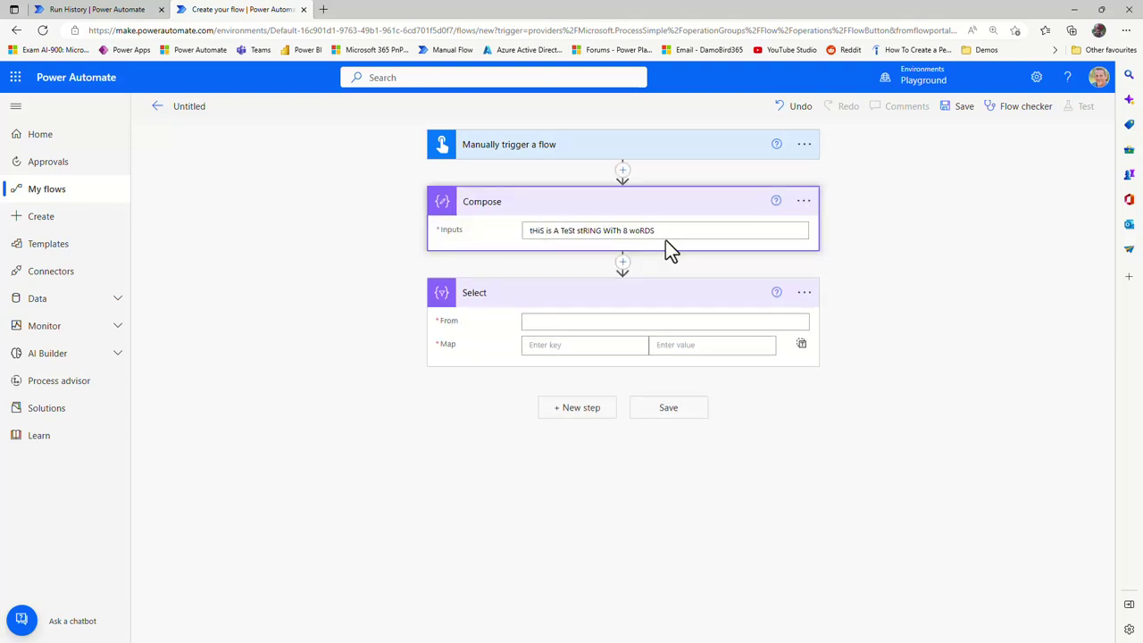
# Set Select's From to the expression split(tolower(outputs('Compose')),' ').
pyautogui.click(542, 320)
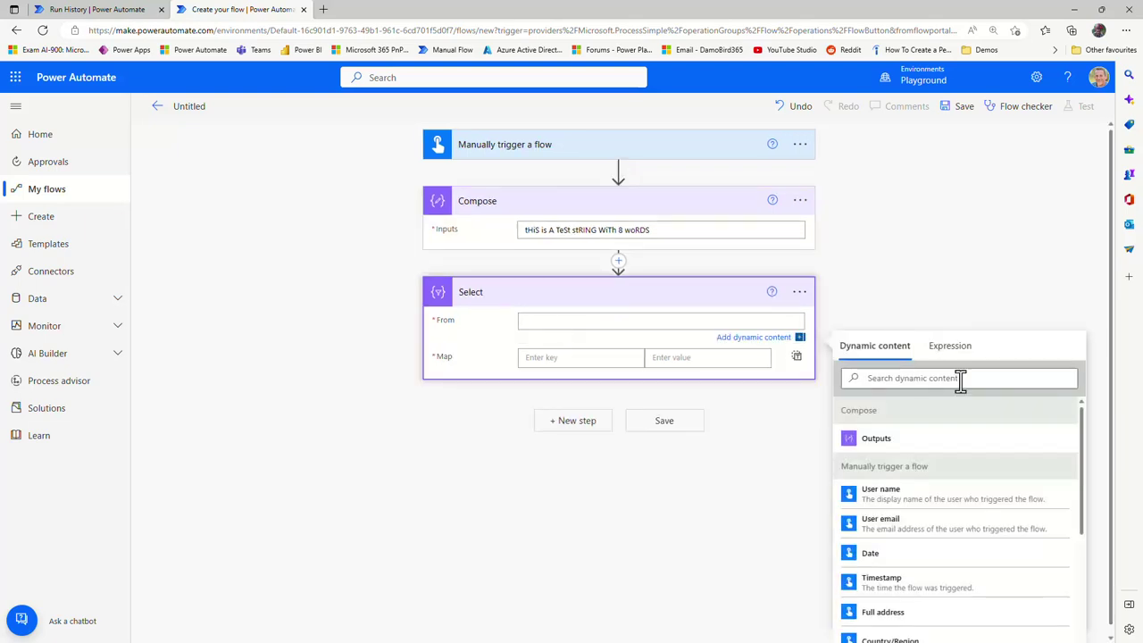
pyautogui.click(955, 348)
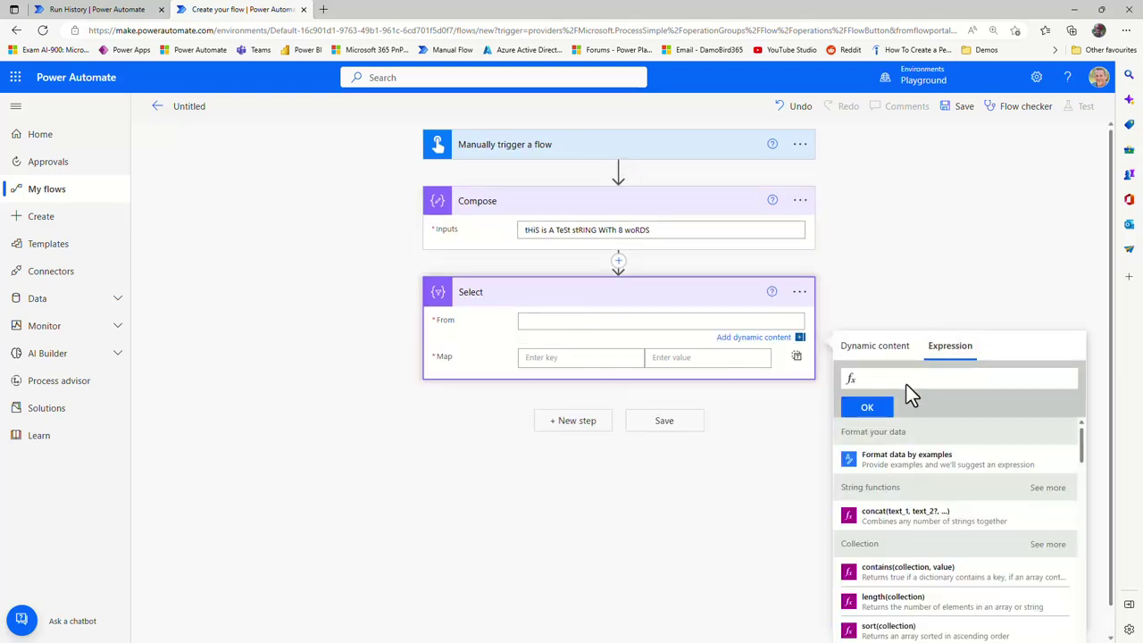
pyautogui.write('split')
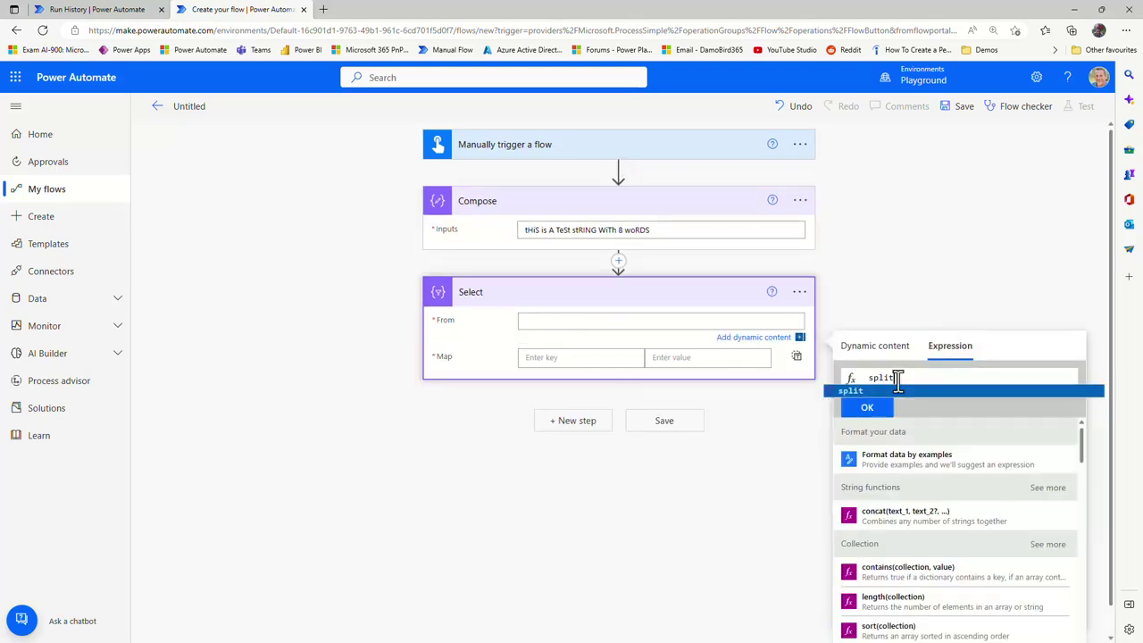
pyautogui.write('(')
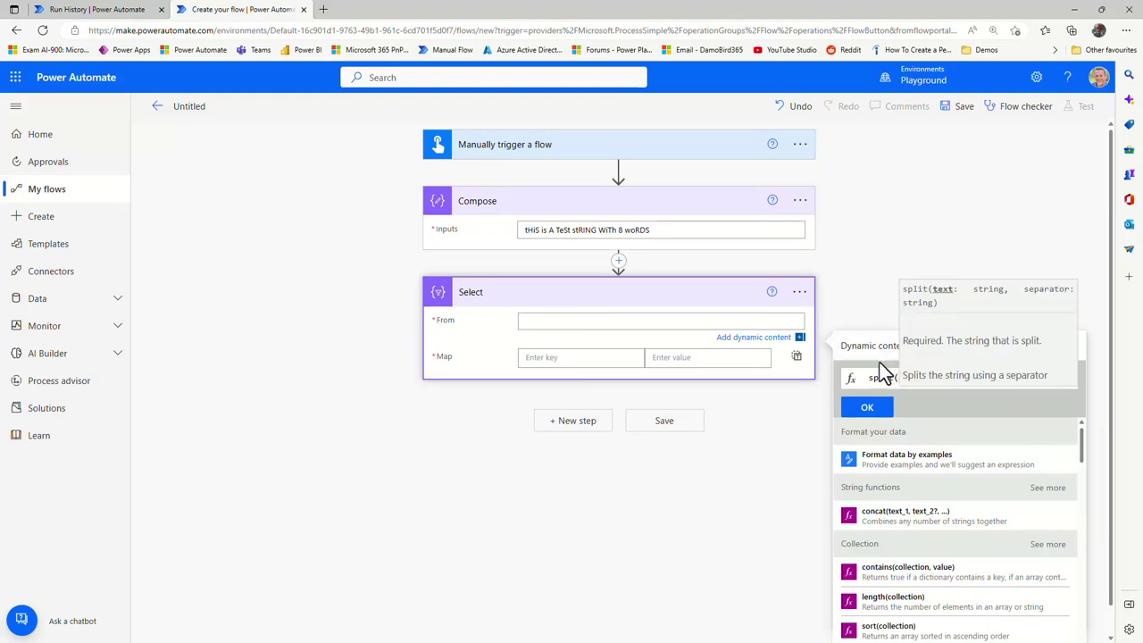
pyautogui.click(869, 354)
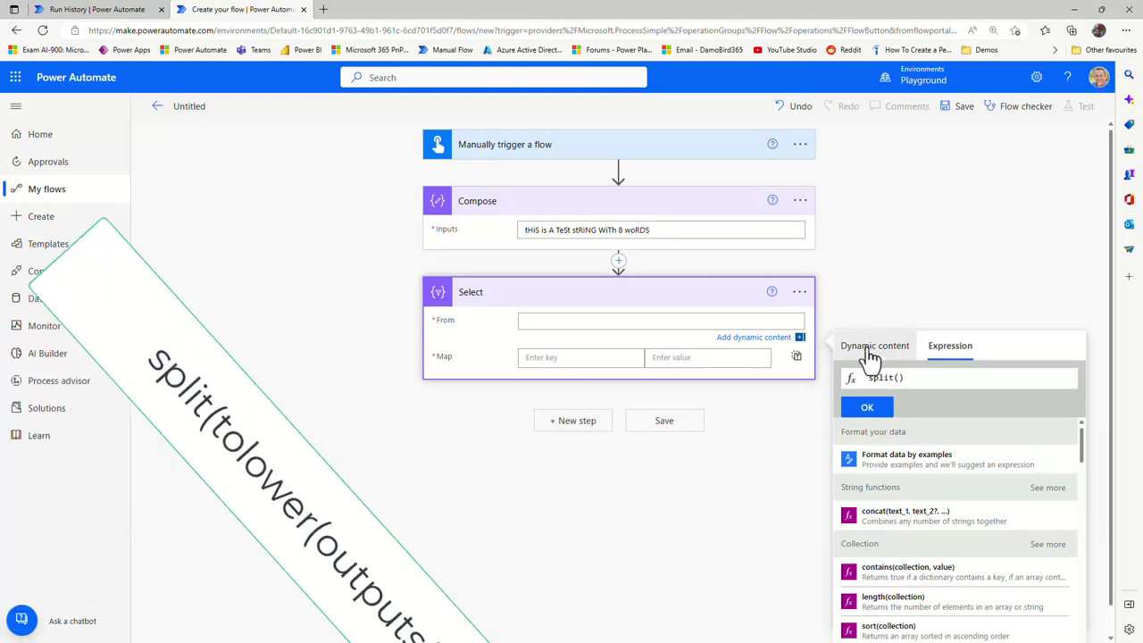
pyautogui.click(888, 525)
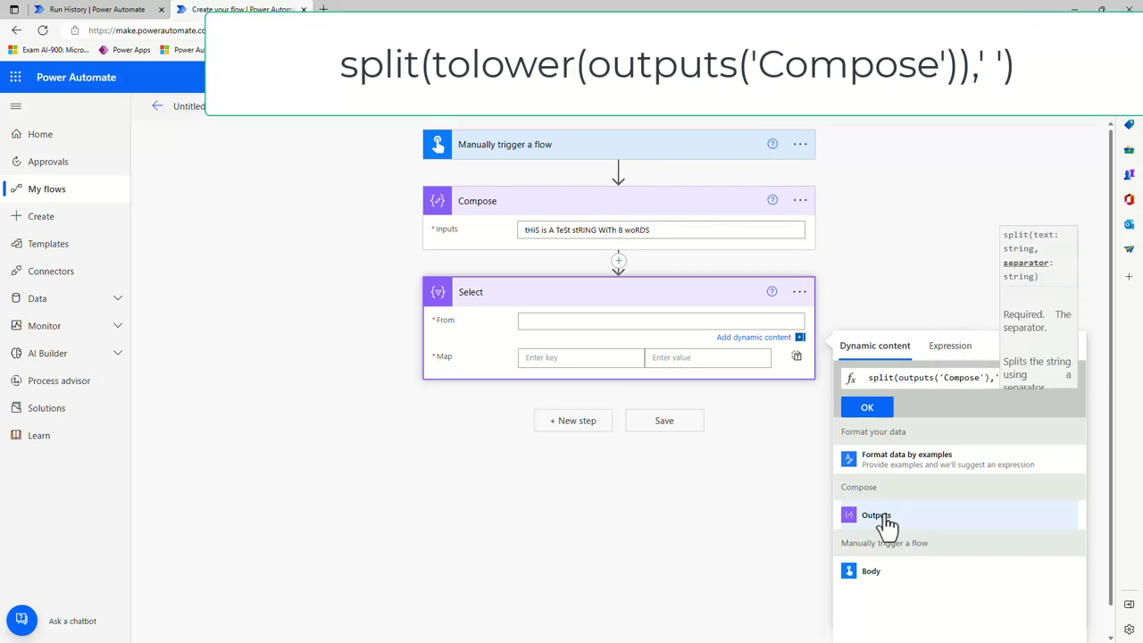
pyautogui.click(974, 385)
pyautogui.click(1039, 389)
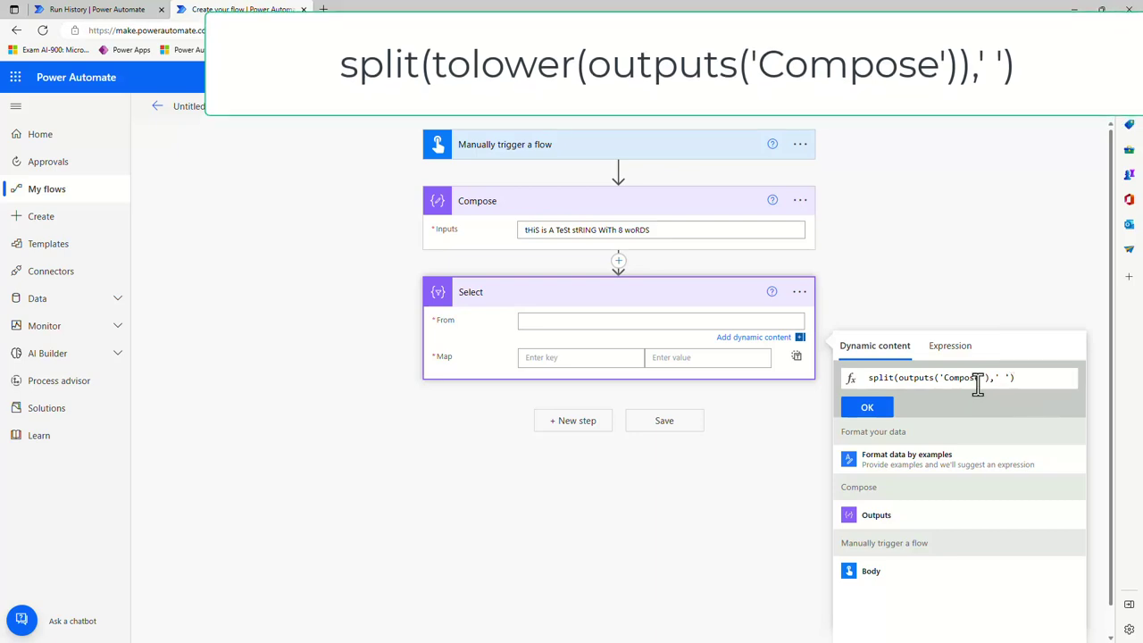
pyautogui.click(900, 376)
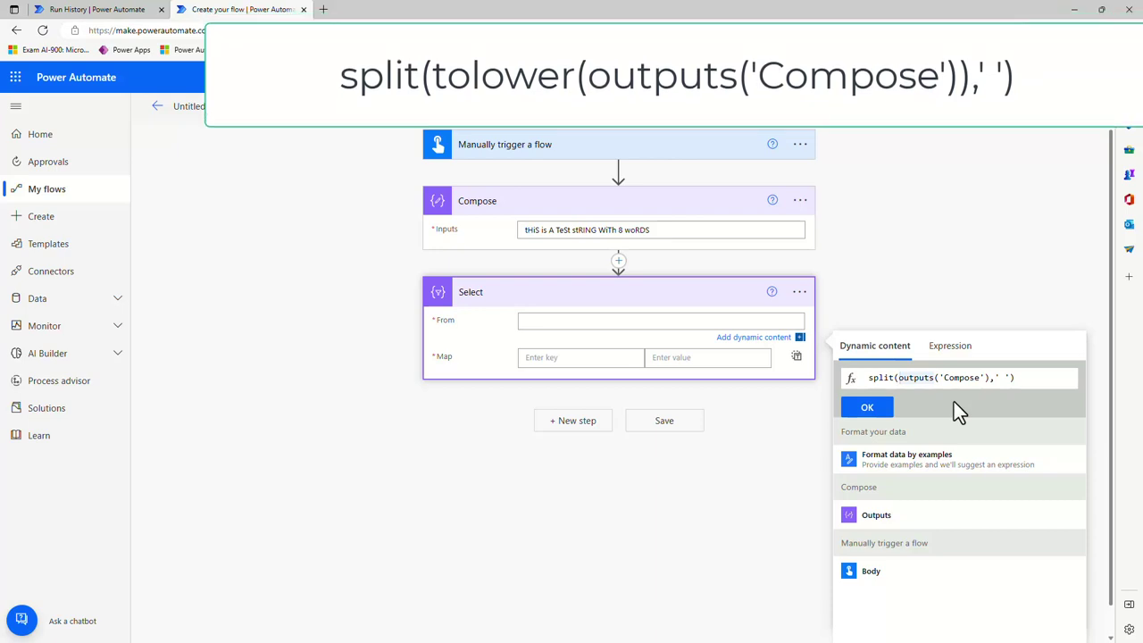
pyautogui.write('tolower')
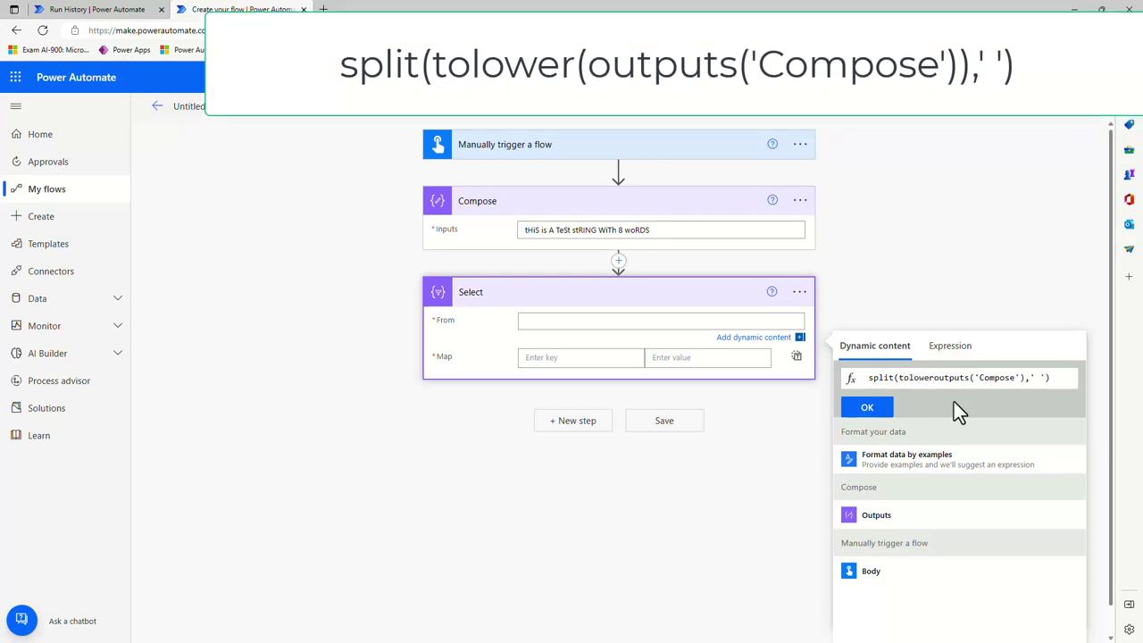
pyautogui.write('(')
pyautogui.press('Right')
pyautogui.press('Right')
pyautogui.press('Right')
pyautogui.press('Right')
pyautogui.press('Right')
pyautogui.press('Right')
pyautogui.press('Right')
pyautogui.press('Right')
pyautogui.press('Right')
pyautogui.press('Right')
pyautogui.press('Right')
pyautogui.press('Right')
pyautogui.press('Right')
pyautogui.write(')')
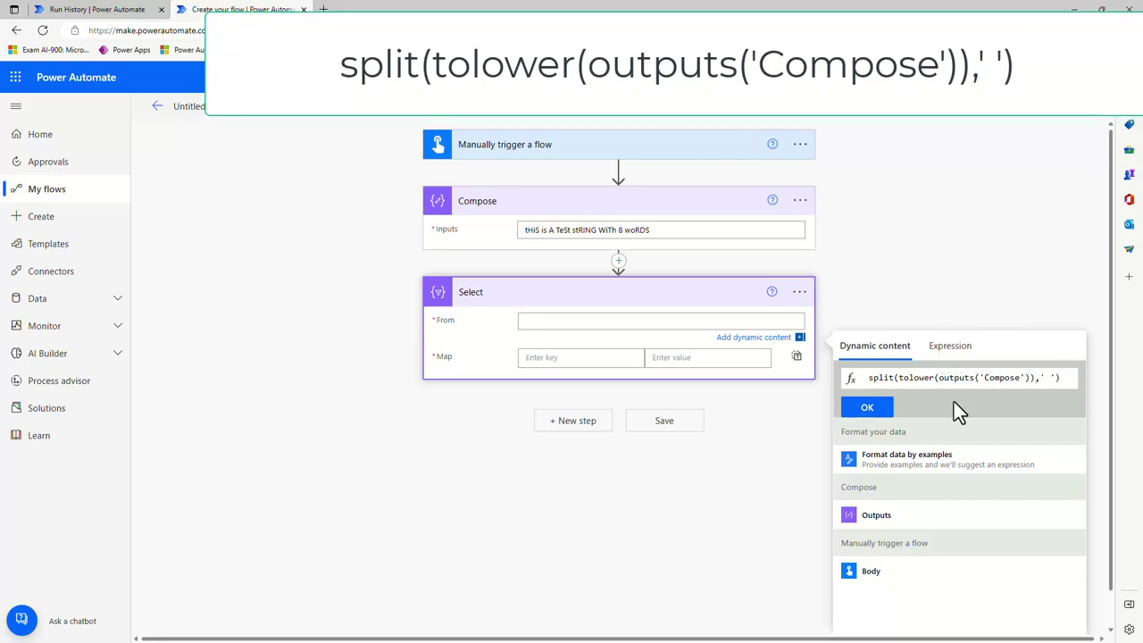
pyautogui.click(868, 407)
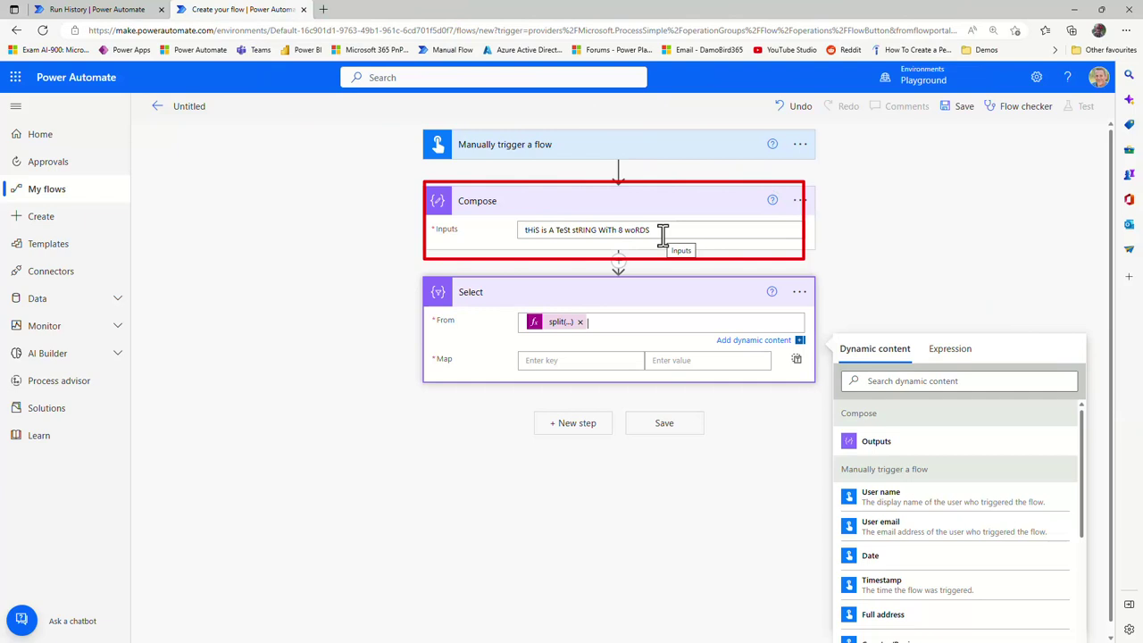
# Switch Select's Map to text mode with the expression item(), then save the flow.
pyautogui.click(795, 361)
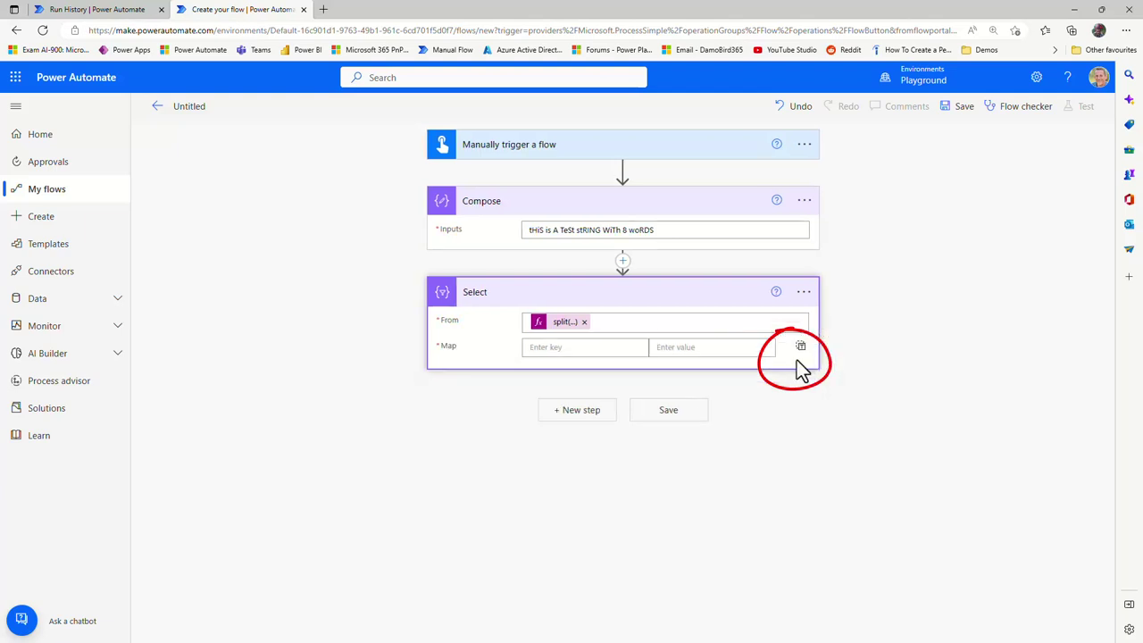
pyautogui.click(798, 363)
pyautogui.click(714, 348)
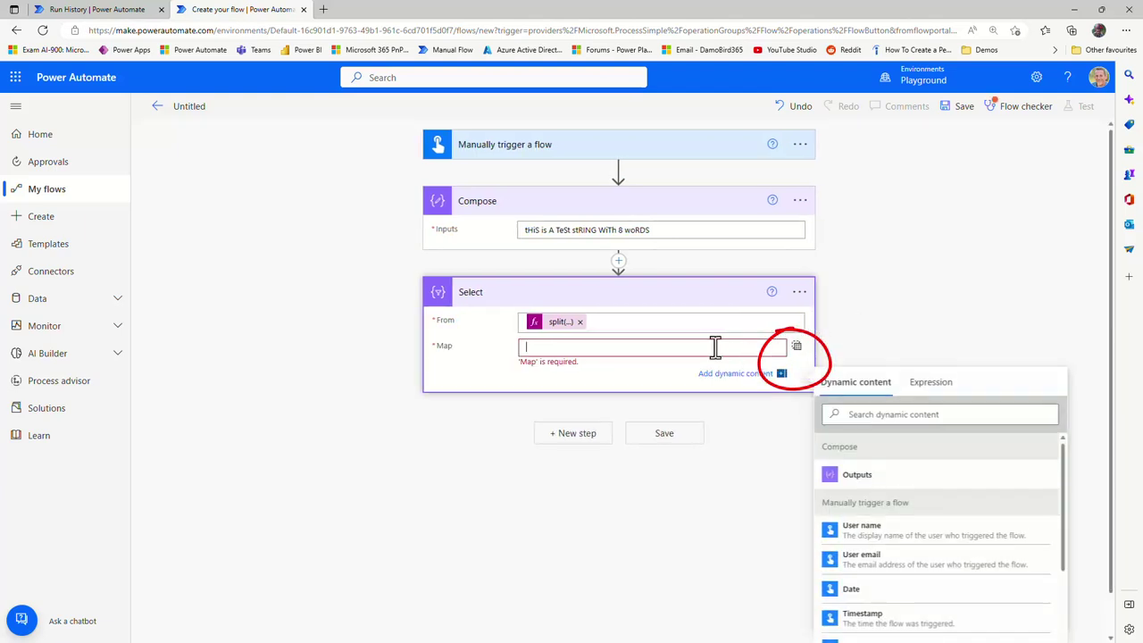
pyautogui.click(935, 386)
pyautogui.write('item()')
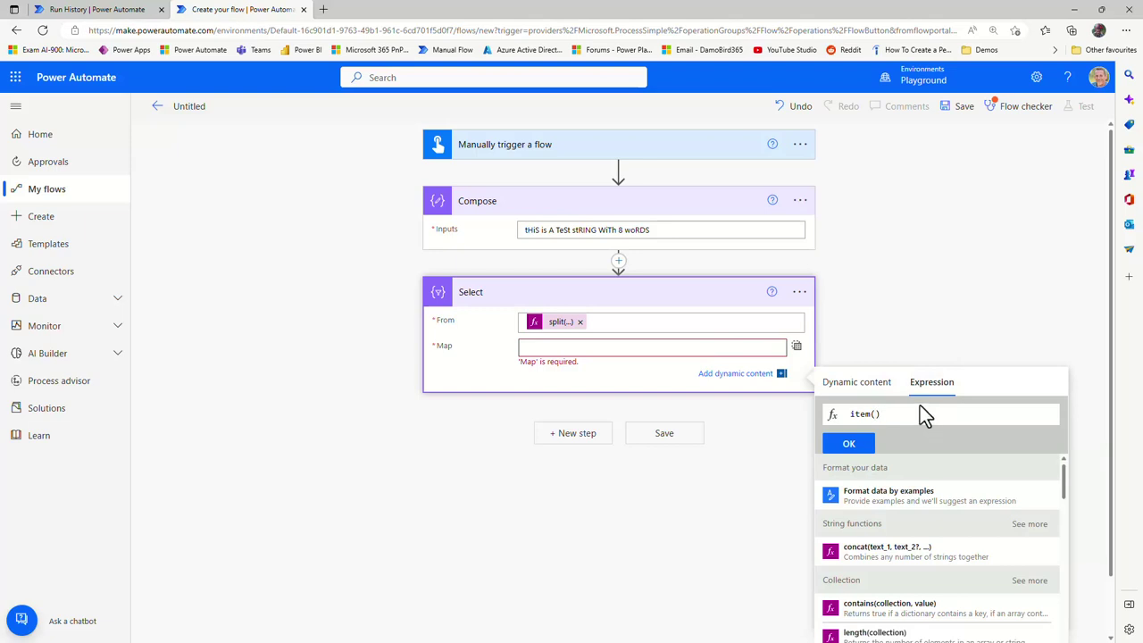
pyautogui.click(853, 448)
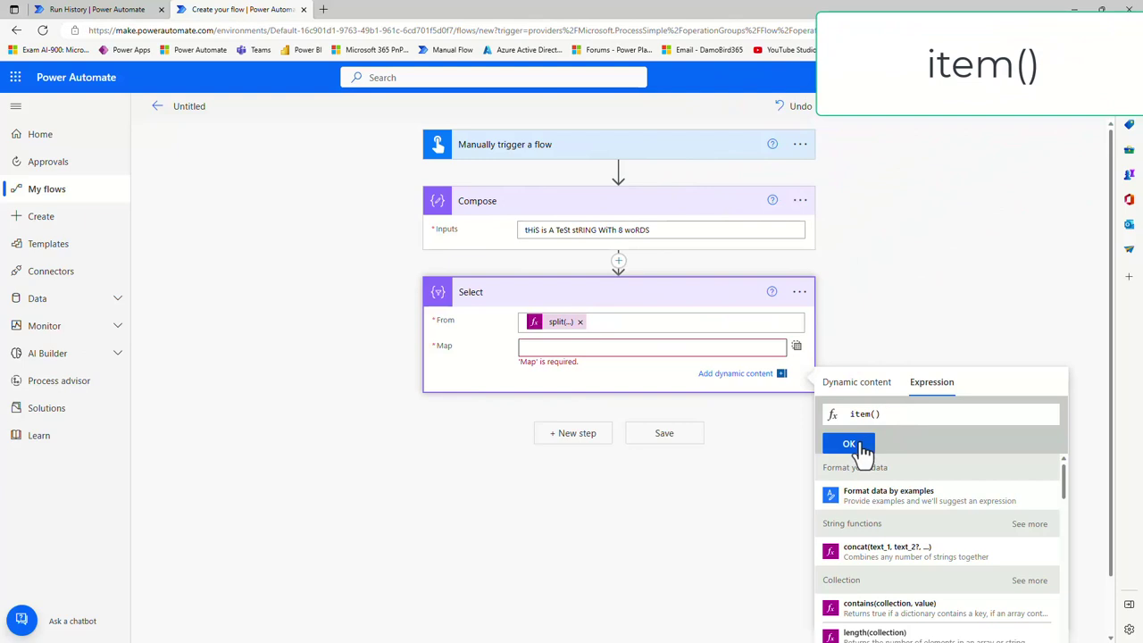
pyautogui.click(848, 444)
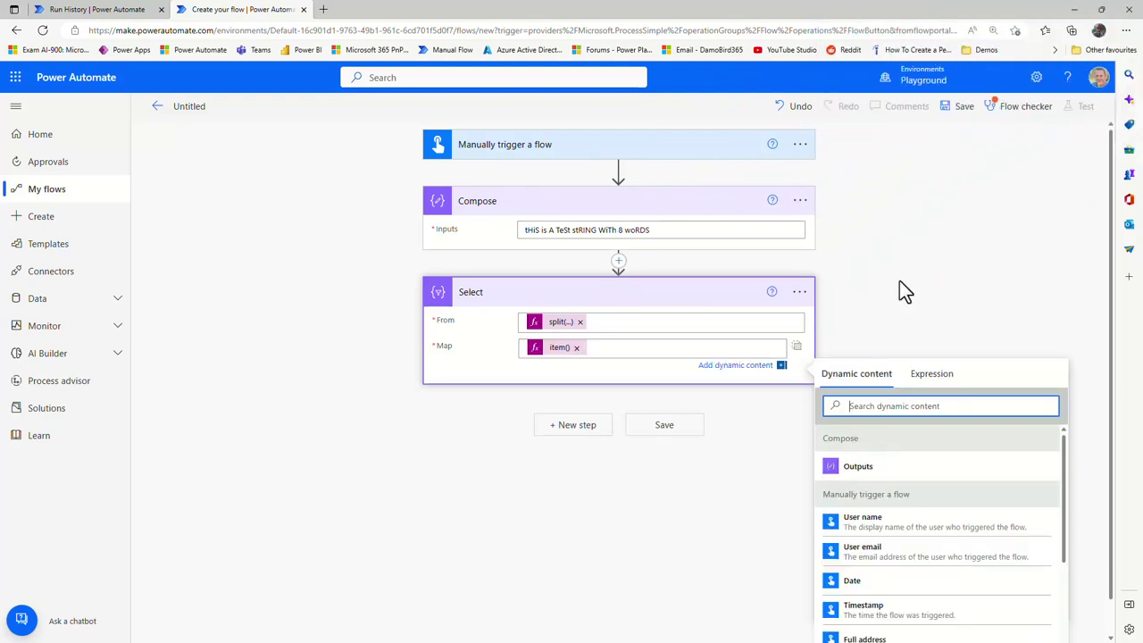
pyautogui.click(952, 111)
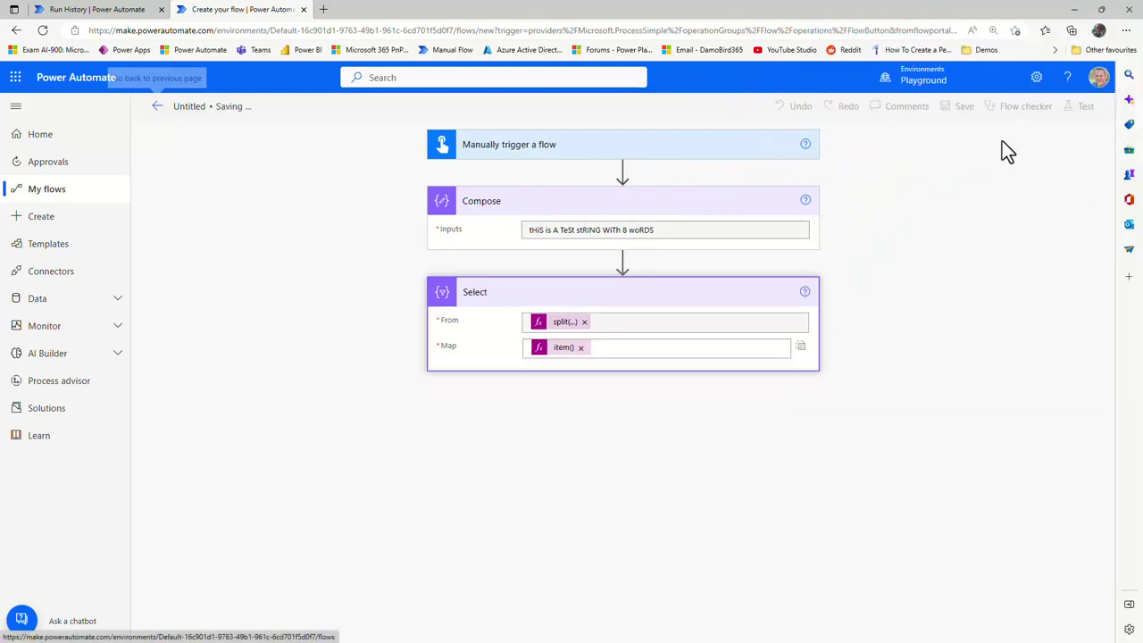
# Run a manual test, check that Select outputs eight lowercase words, and reopen the flow for editing.
pyautogui.click(1078, 111)
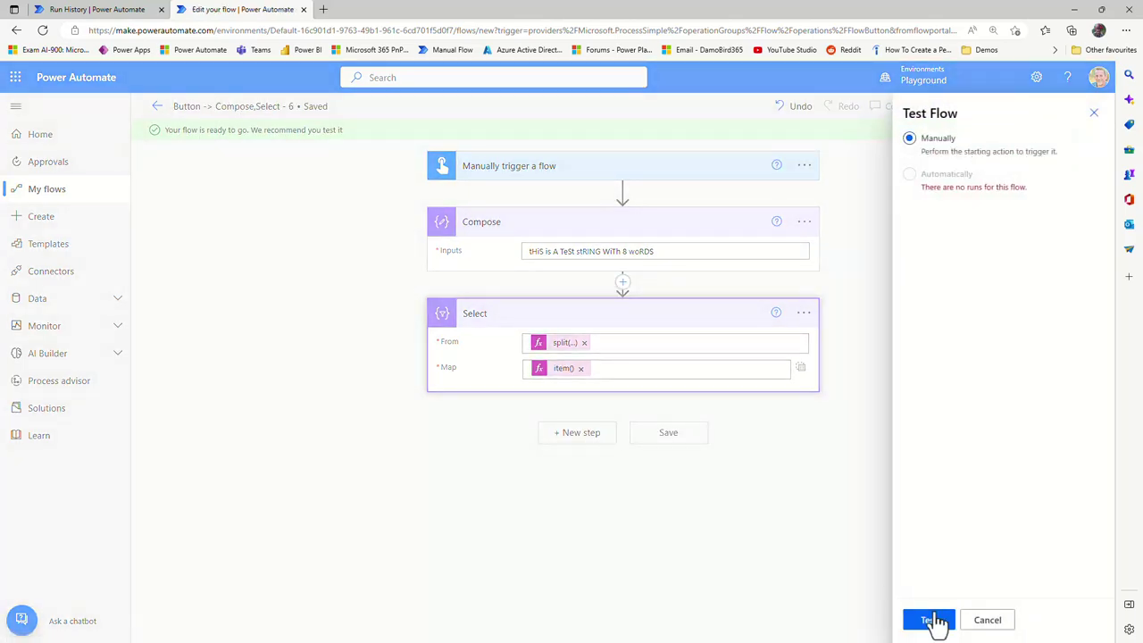
pyautogui.click(932, 620)
pyautogui.scroll(-1, 873, 462)
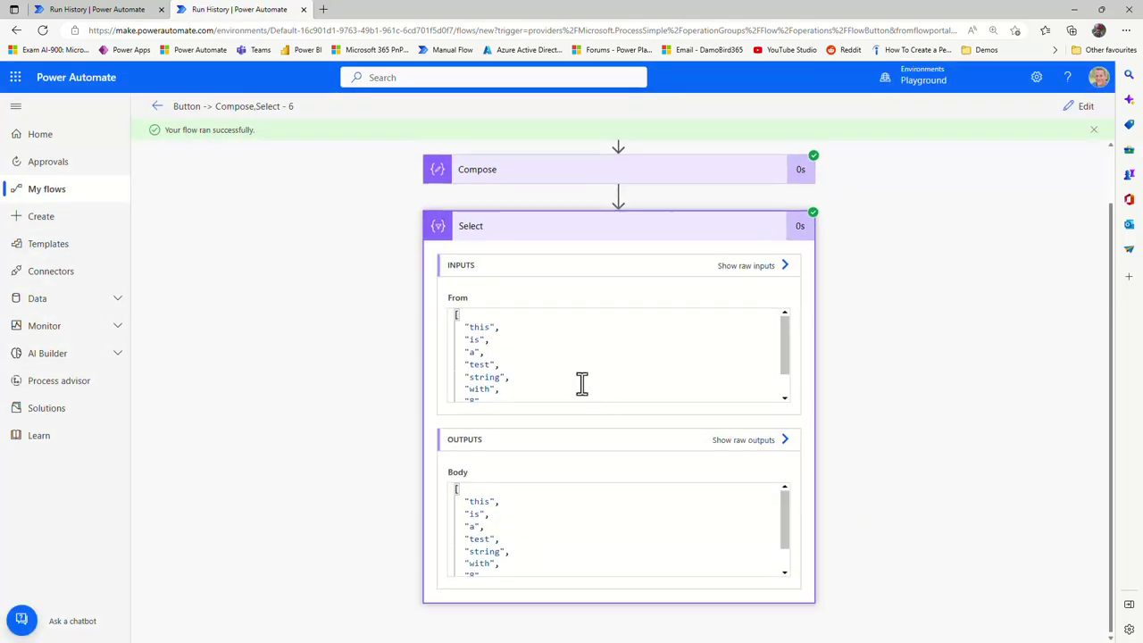
pyautogui.moveTo(789, 338)
pyautogui.mouseDown()
pyautogui.moveTo(784, 359)
pyautogui.moveTo(782, 335)
pyautogui.mouseUp()
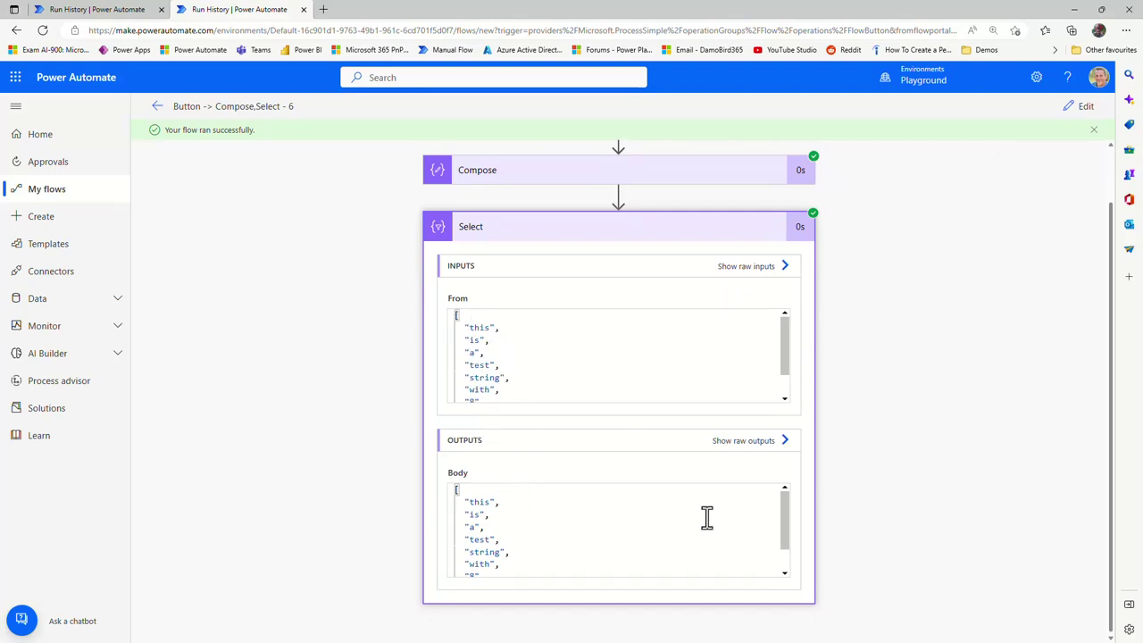
pyautogui.scroll(-1, 707, 518)
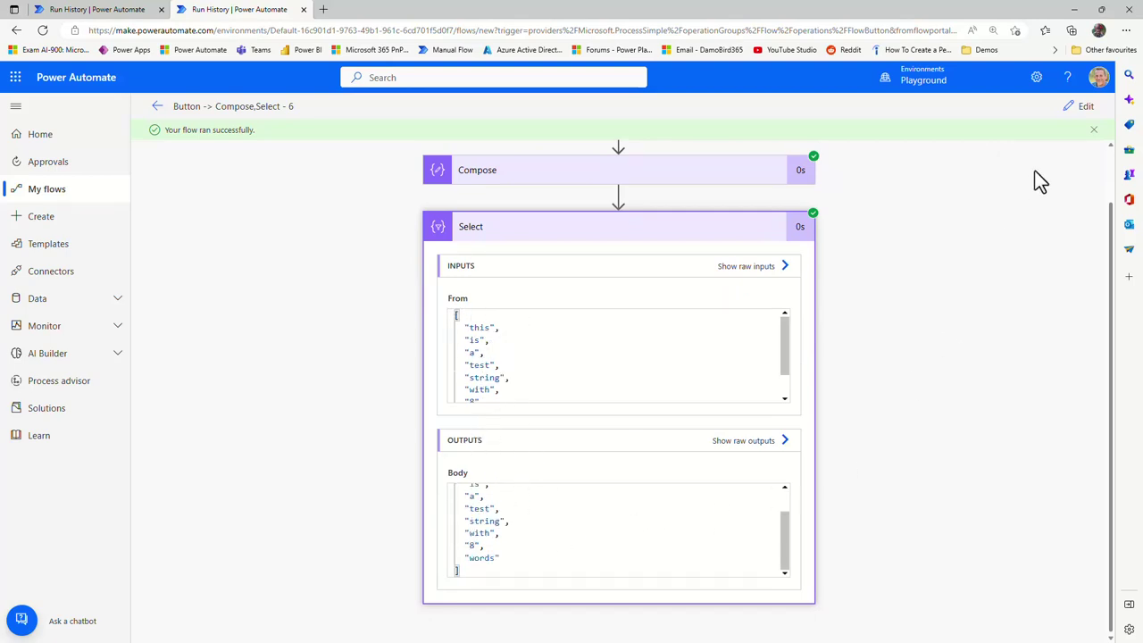
pyautogui.click(1082, 109)
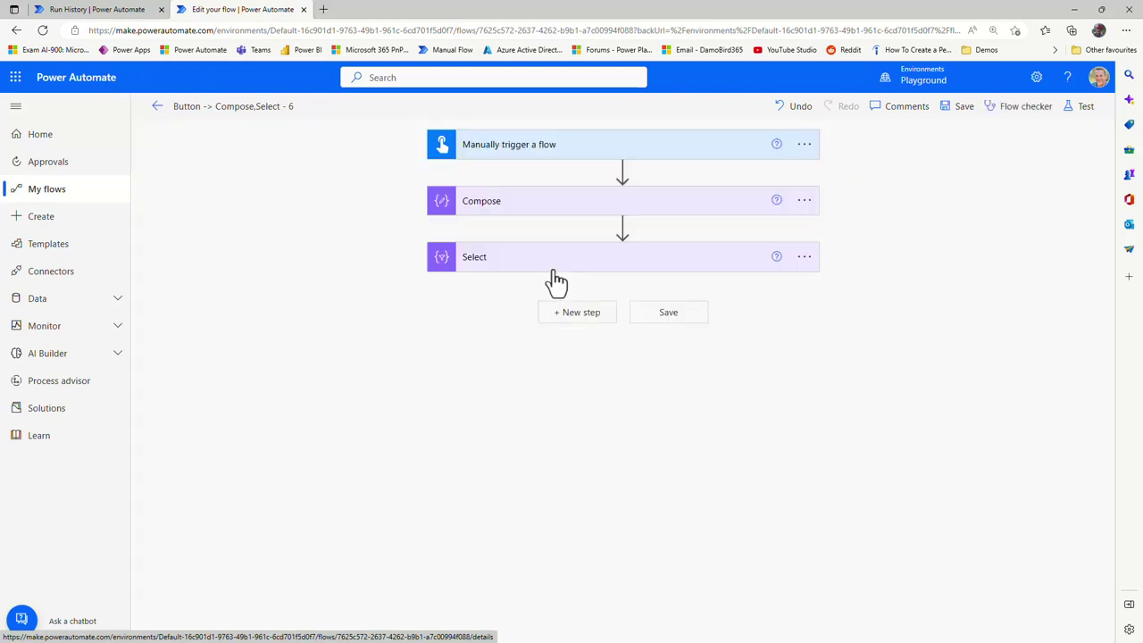
# Clear Item from Select's Map and build the expression toUpper(slice(item(),0,1)).
pyautogui.click(553, 264)
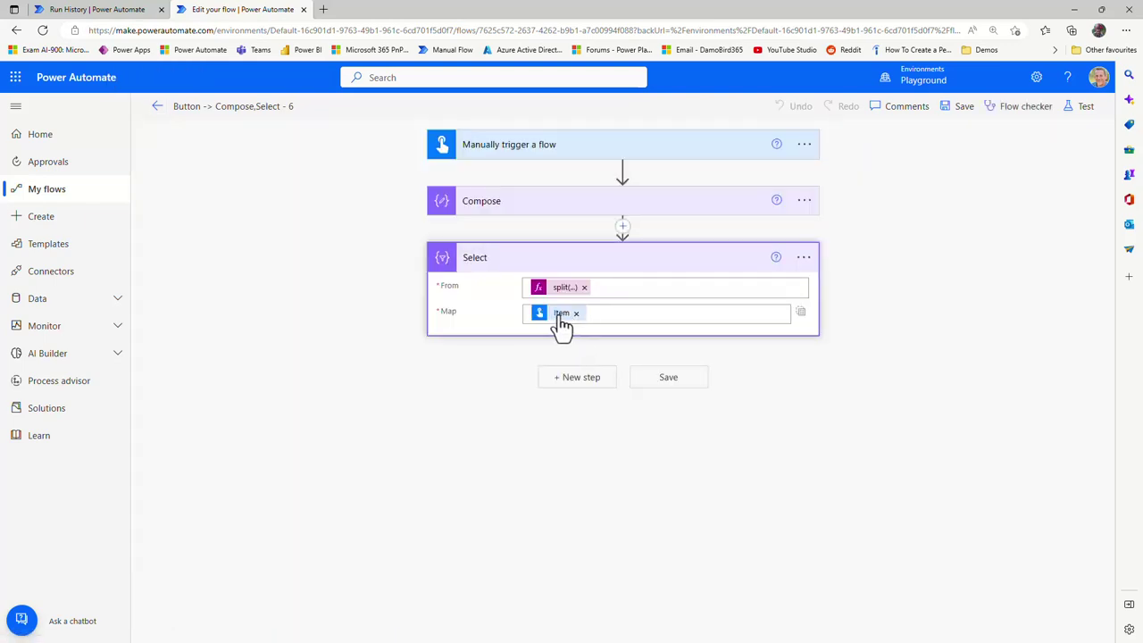
pyautogui.click(561, 329)
pyautogui.click(573, 315)
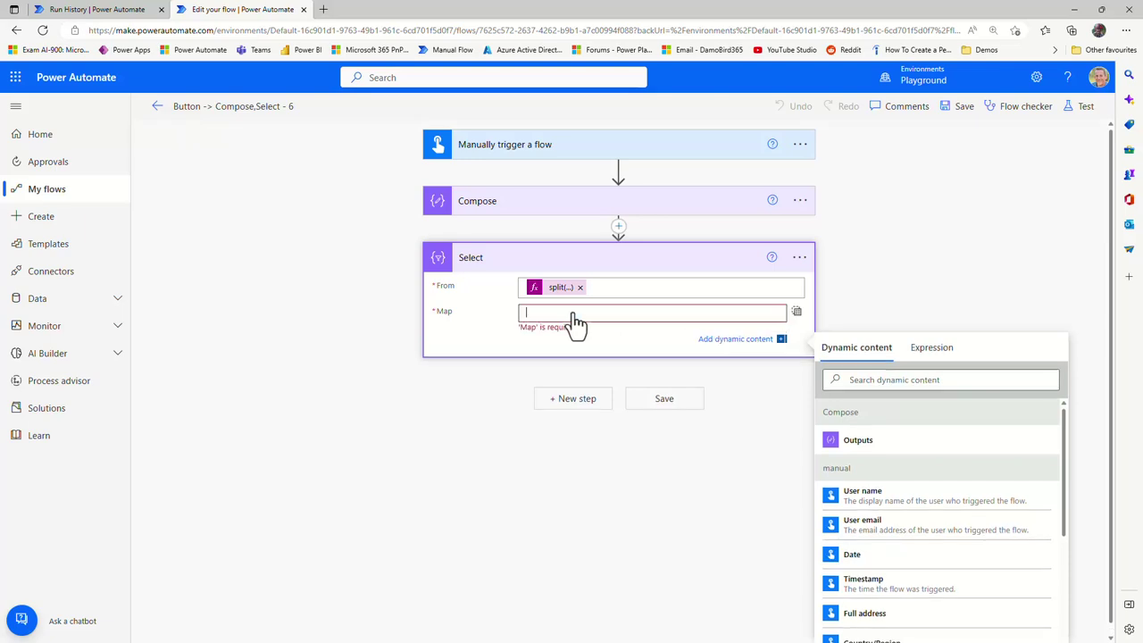
pyautogui.click(932, 353)
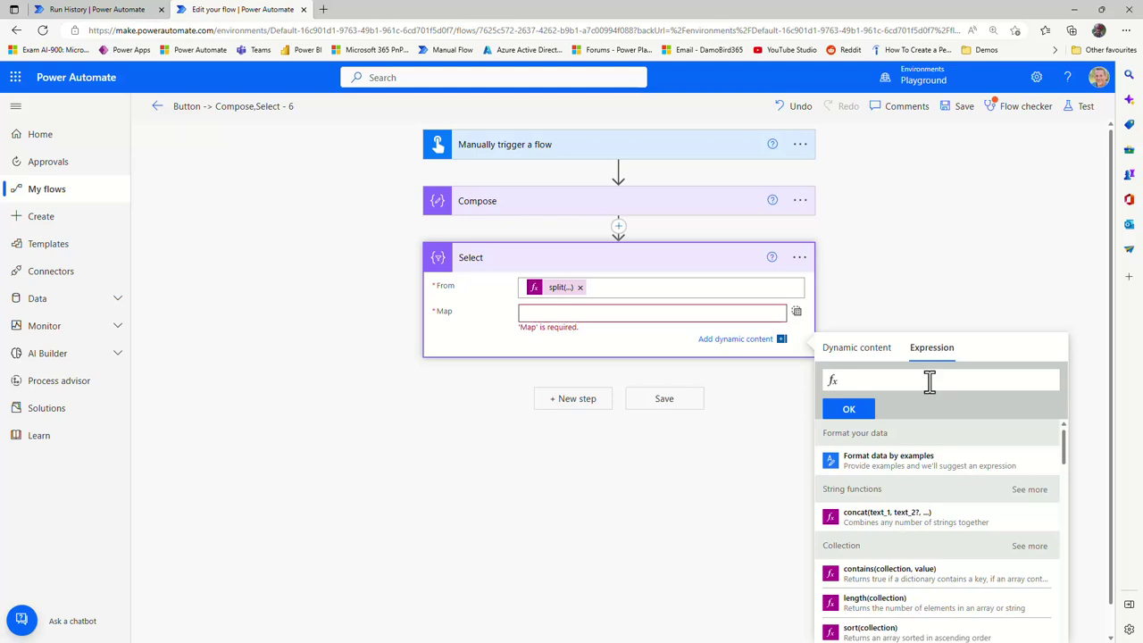
pyautogui.write('ToU')
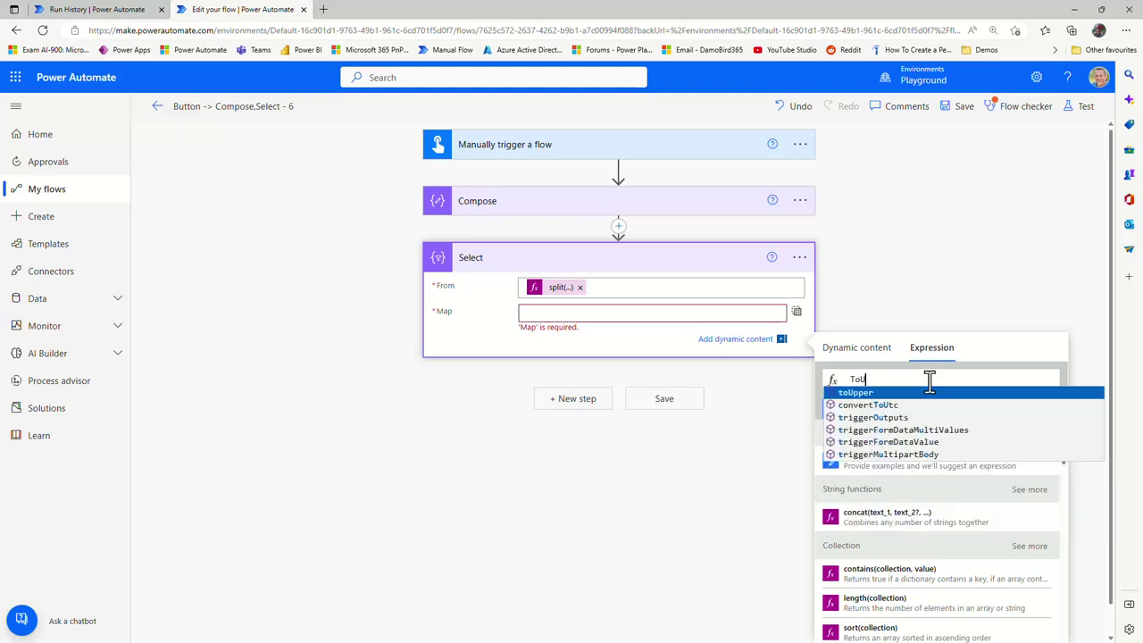
pyautogui.write('p')
pyautogui.press('Tab')
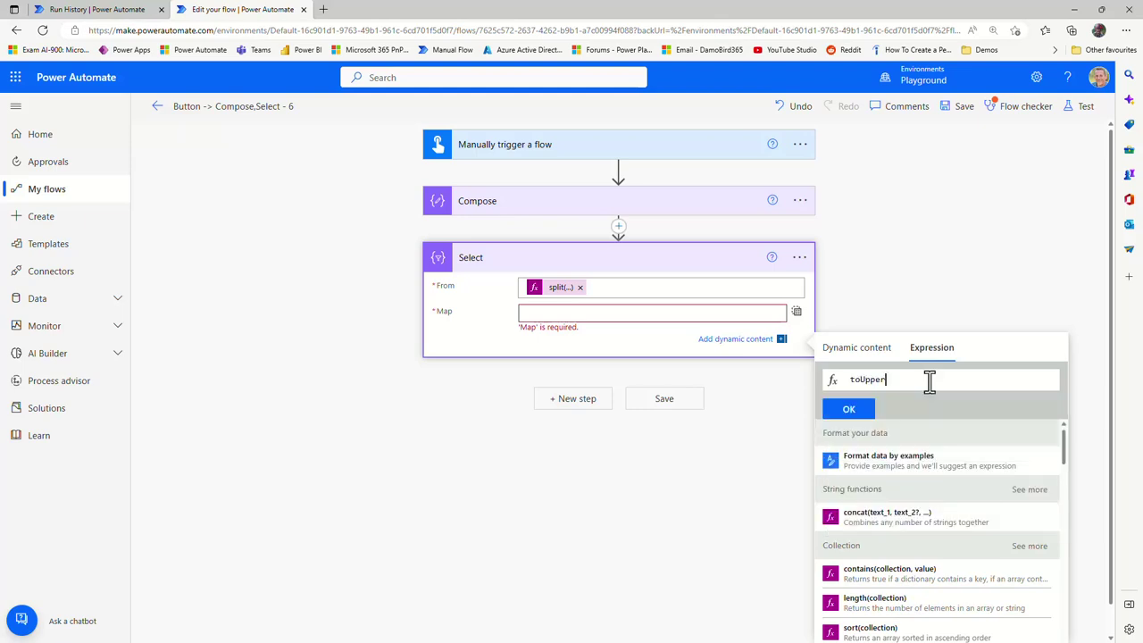
pyautogui.write('(')
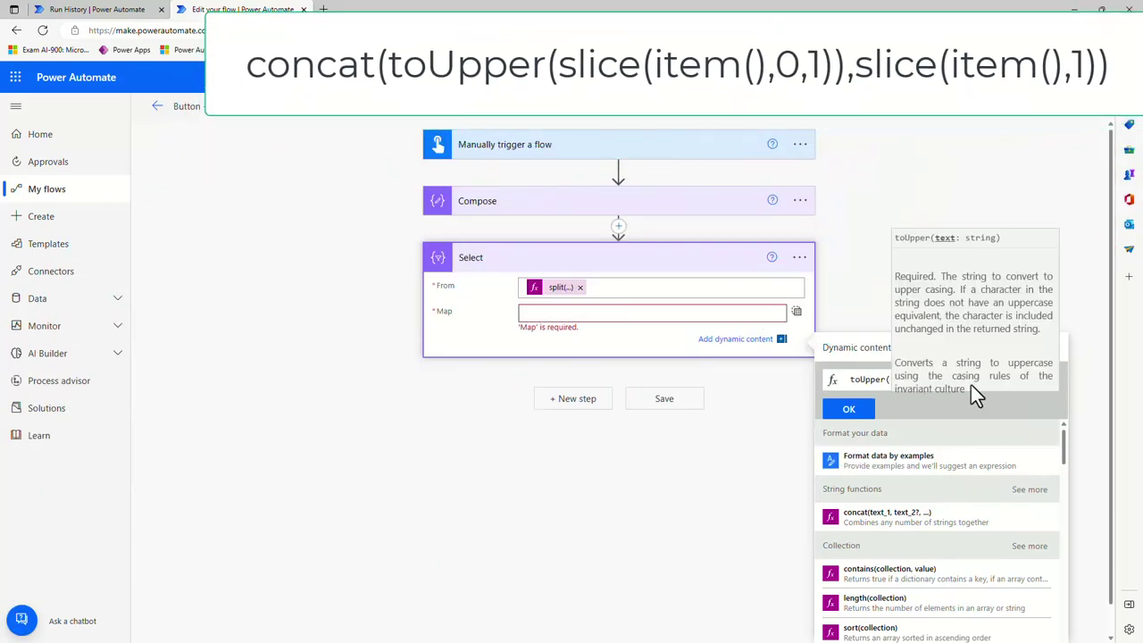
pyautogui.write('slice')
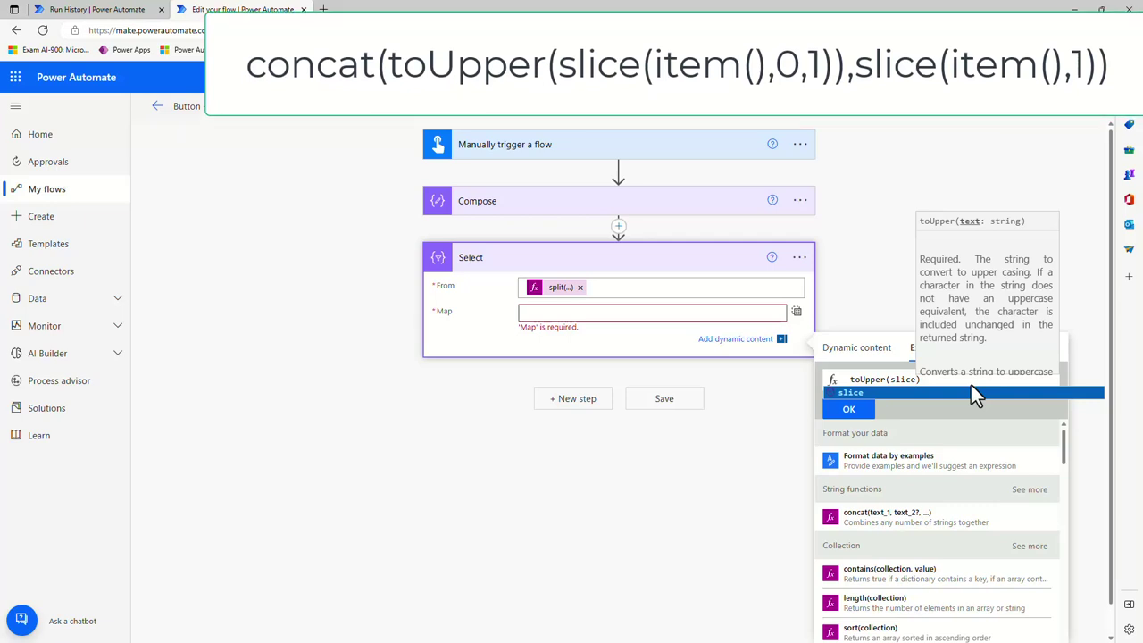
pyautogui.write('(ite')
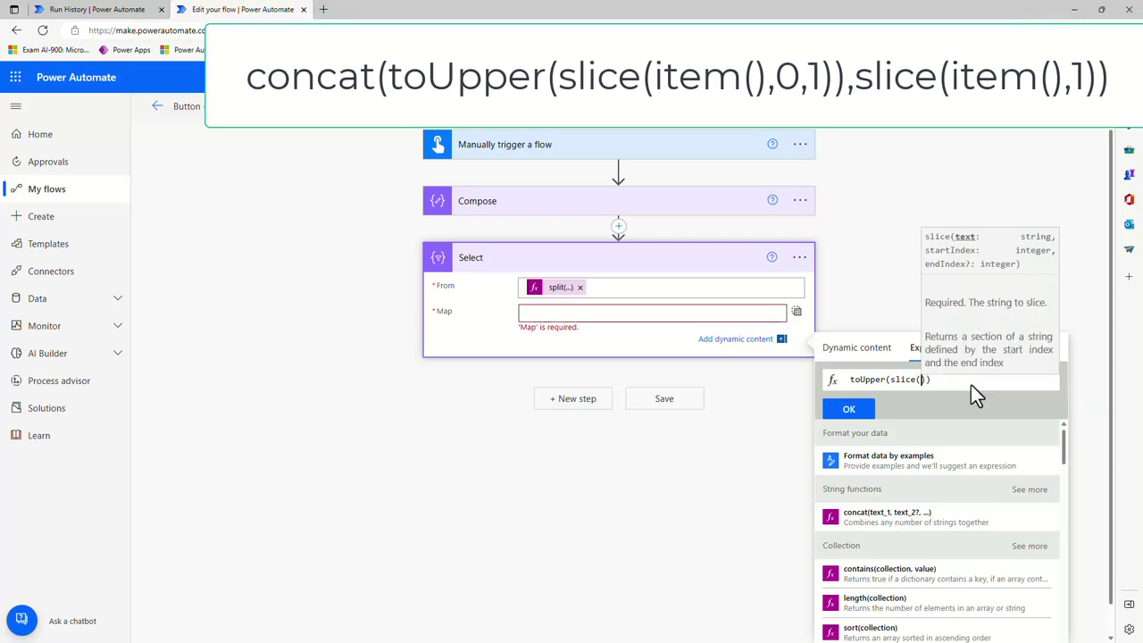
pyautogui.press('Return')
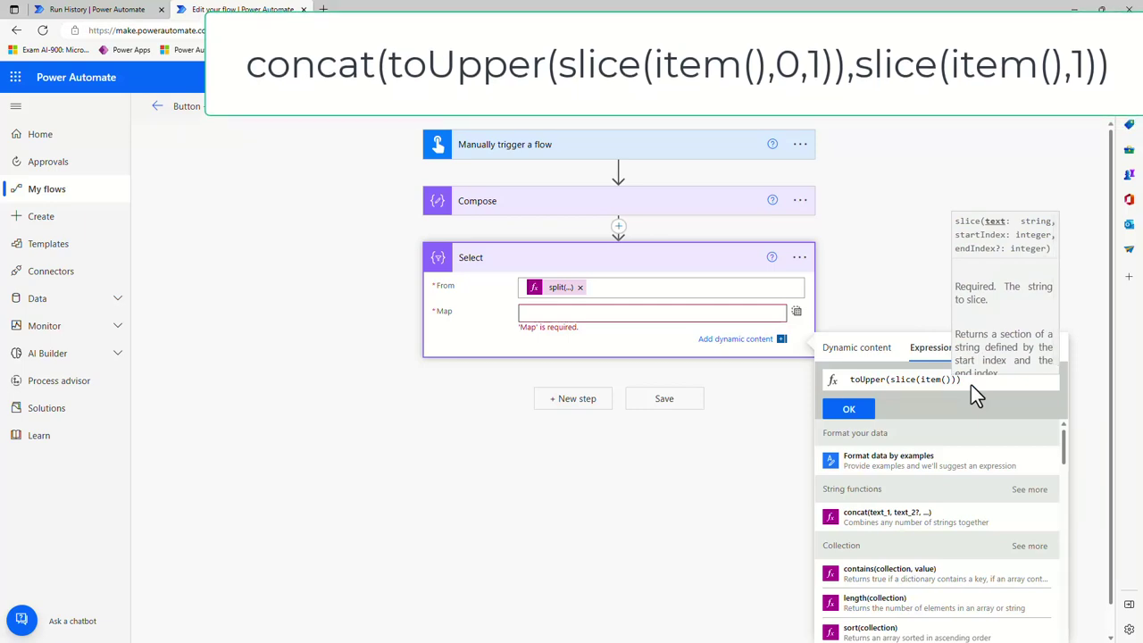
pyautogui.write(',')
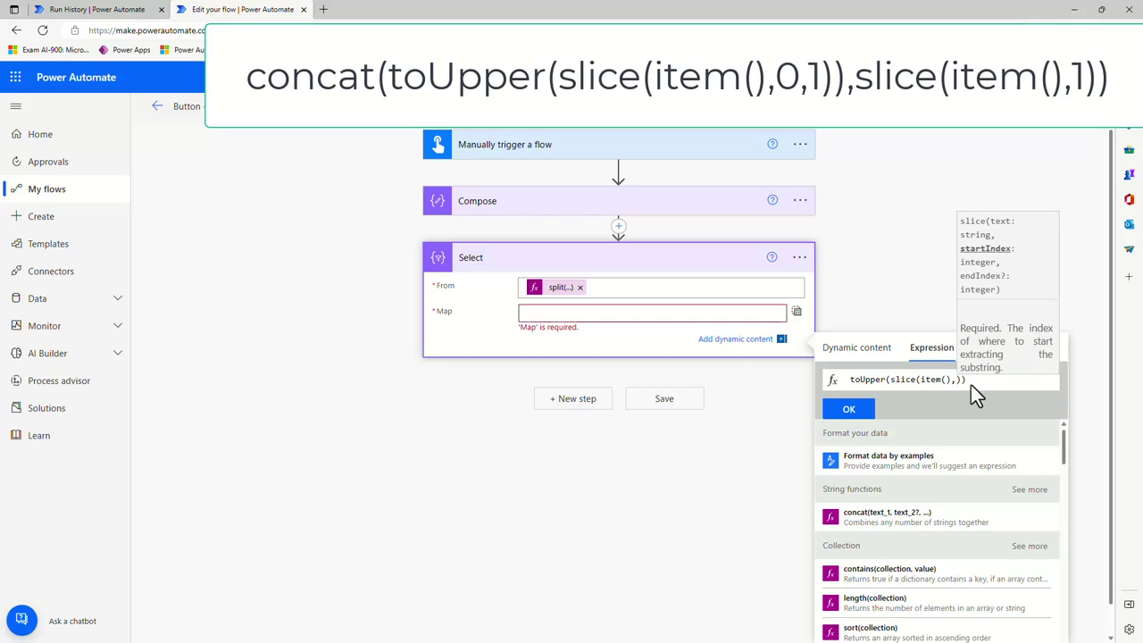
pyautogui.write('0,')
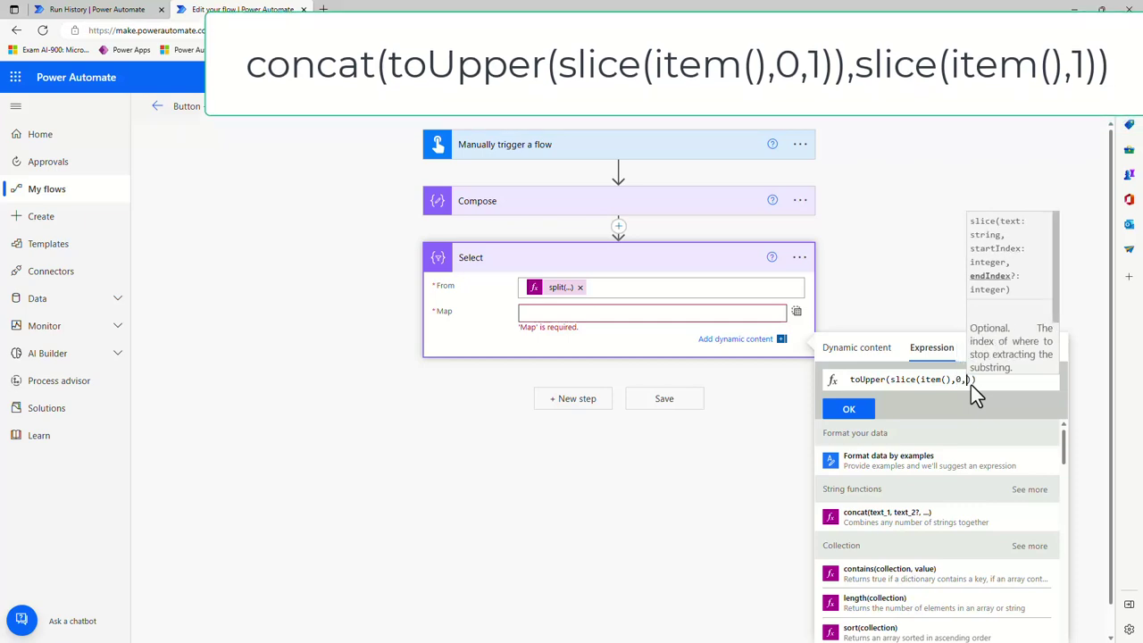
pyautogui.write('1')
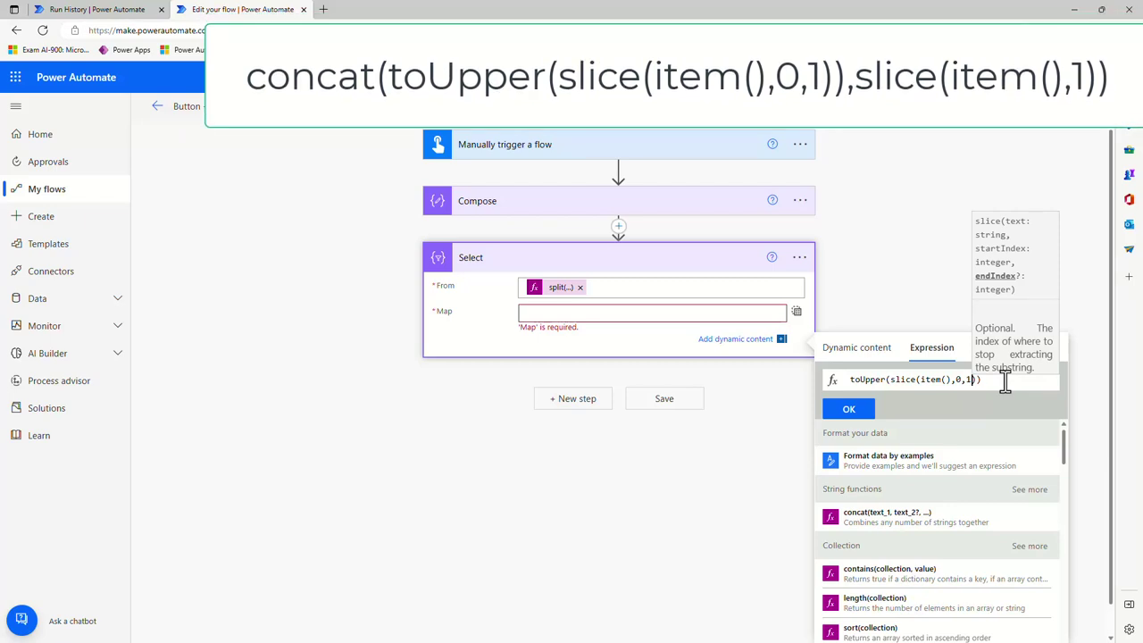
pyautogui.write(')')
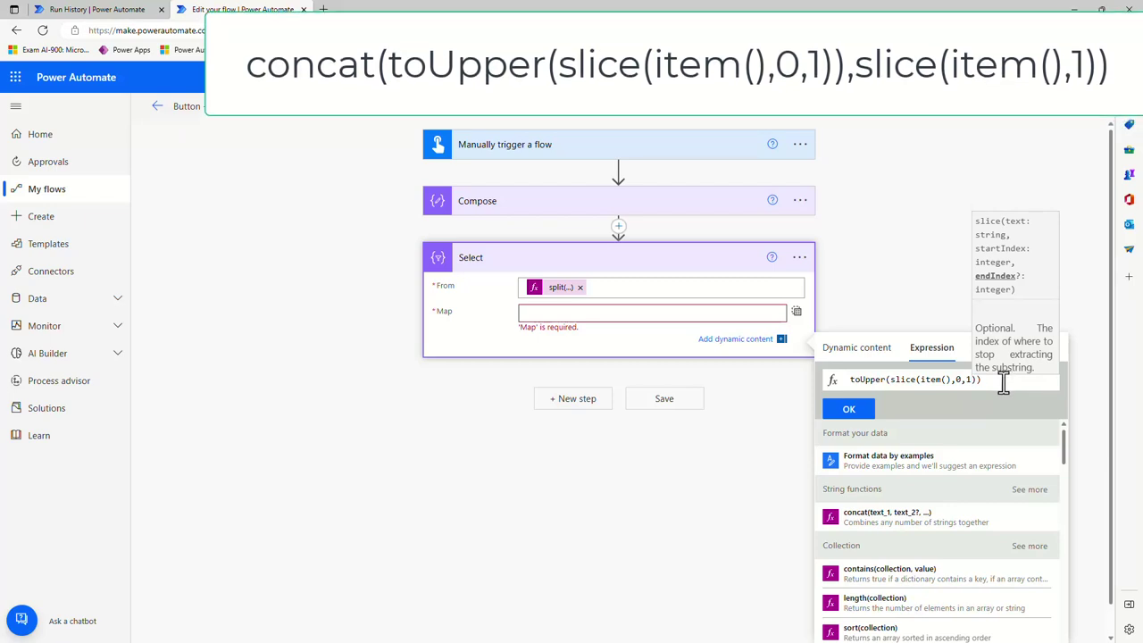
# Wrap it as concat(toUpper(slice(item(),0,1)),slice(item(),1)) and apply it to Map.
pyautogui.click(852, 379)
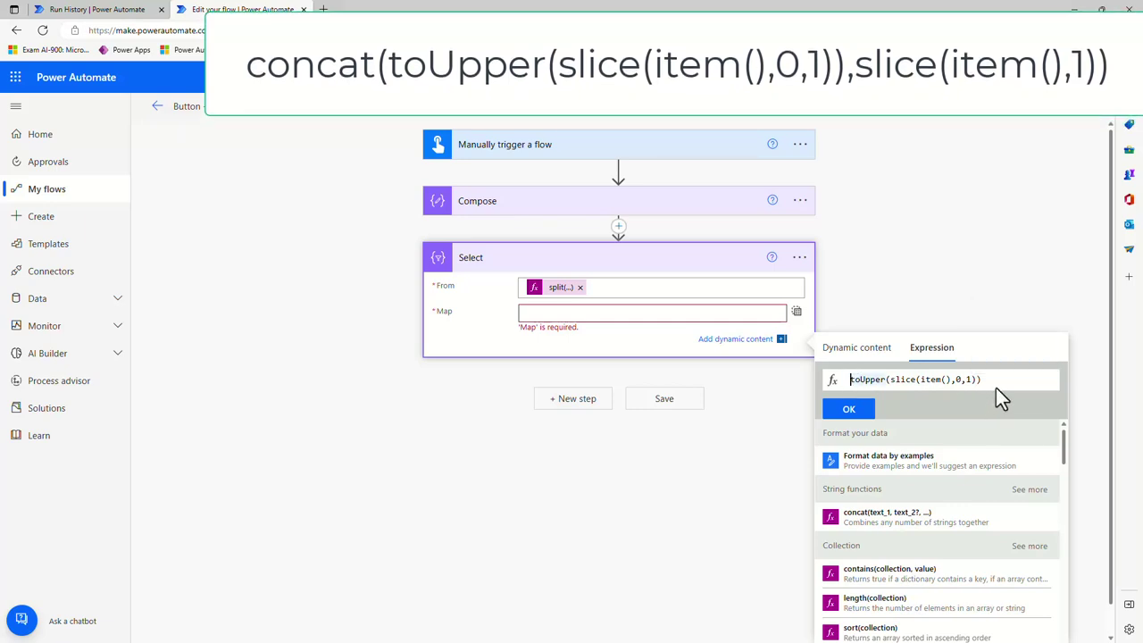
pyautogui.write('concat')
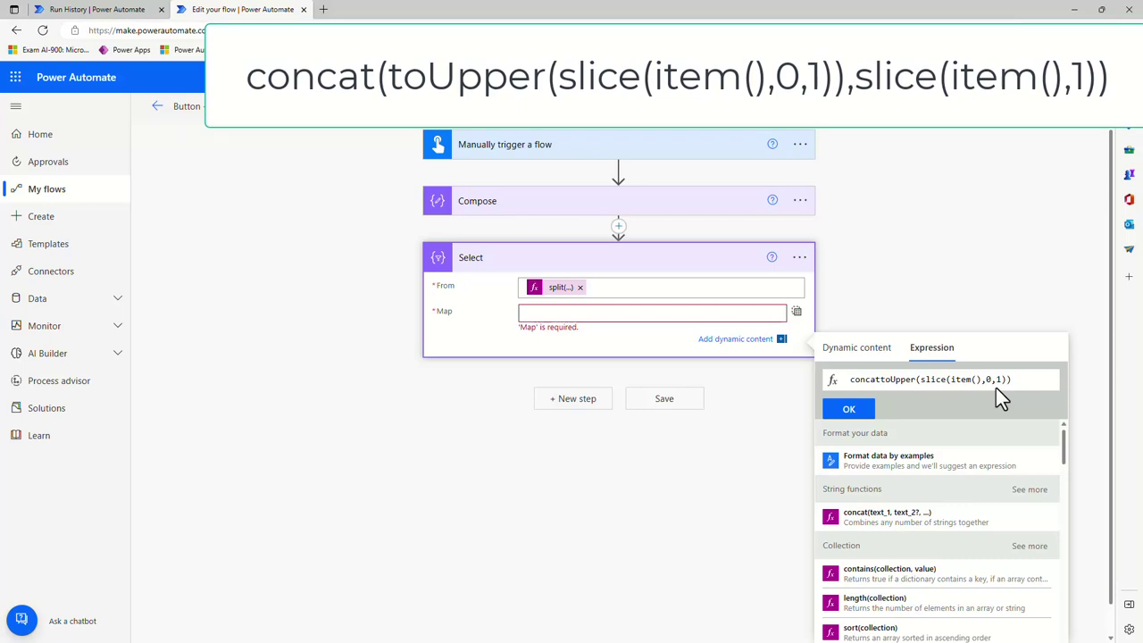
pyautogui.write('(')
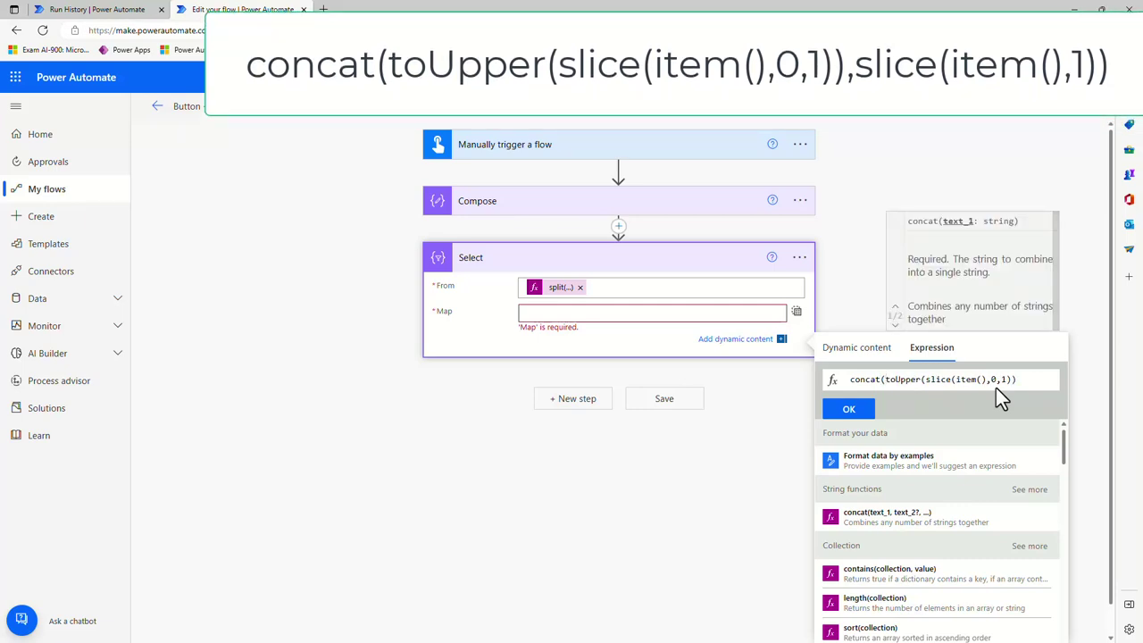
pyautogui.press('Right')
pyautogui.press('Right')
pyautogui.press('Right')
pyautogui.press('Right')
pyautogui.press('Right')
pyautogui.press('Right')
pyautogui.press('Right')
pyautogui.press('Right')
pyautogui.press('Right')
pyautogui.press('Right')
pyautogui.press('Right')
pyautogui.press('Right')
pyautogui.press('Right')
pyautogui.press('Right')
pyautogui.press('Right')
pyautogui.press('Right')
pyautogui.press('Right')
pyautogui.press('Right')
pyautogui.press('Right')
pyautogui.press('Right')
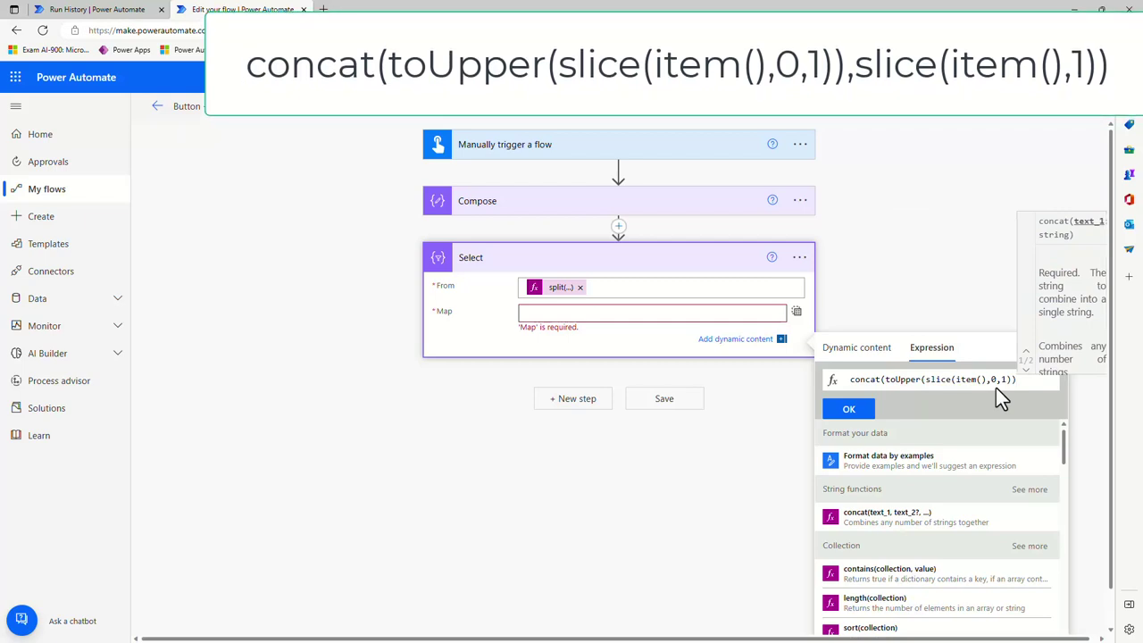
pyautogui.write(',')
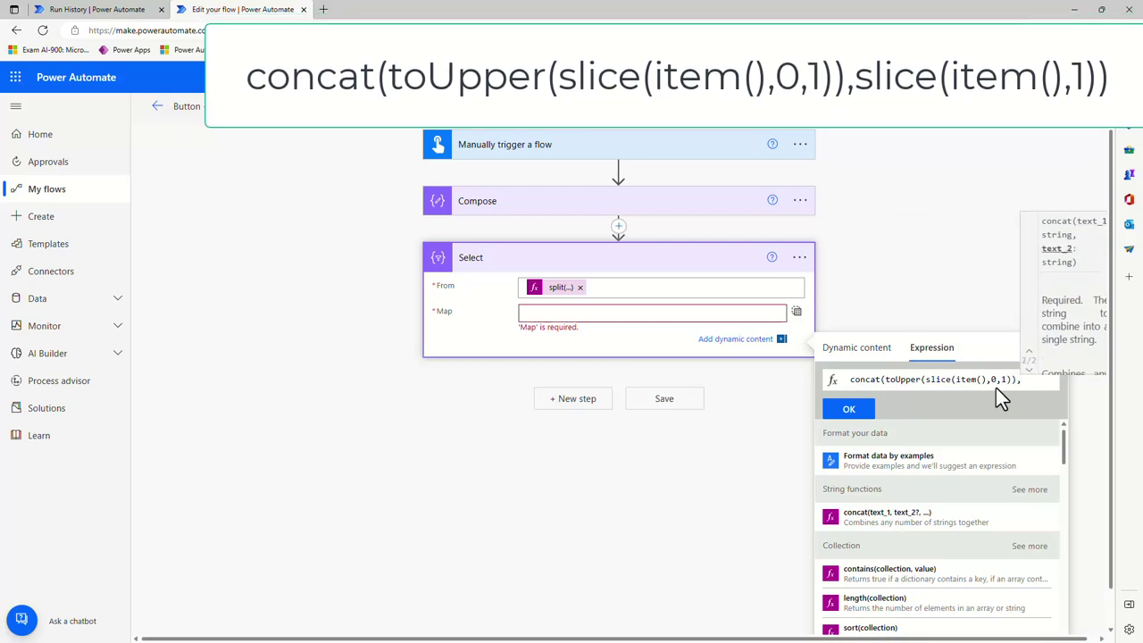
pyautogui.write('slice')
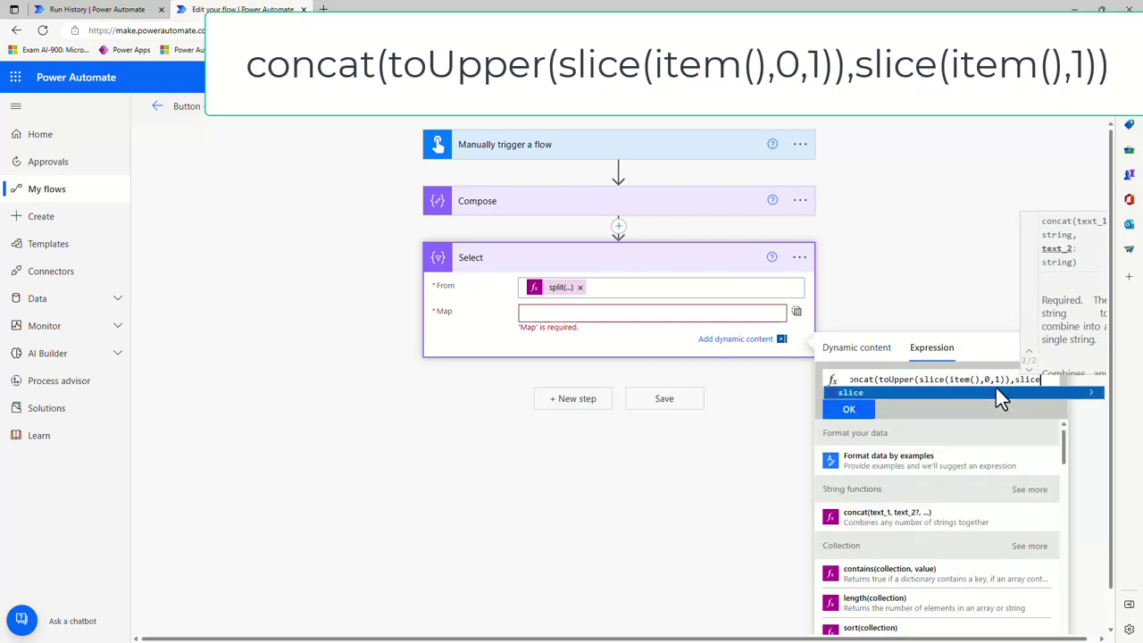
pyautogui.write('(item')
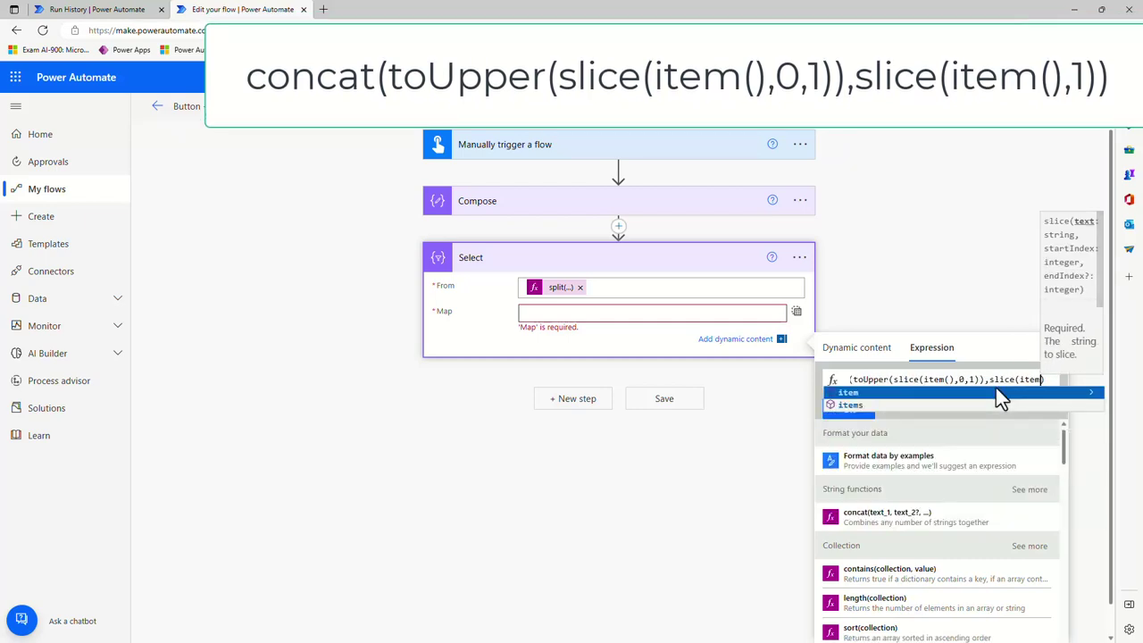
pyautogui.write('(),')
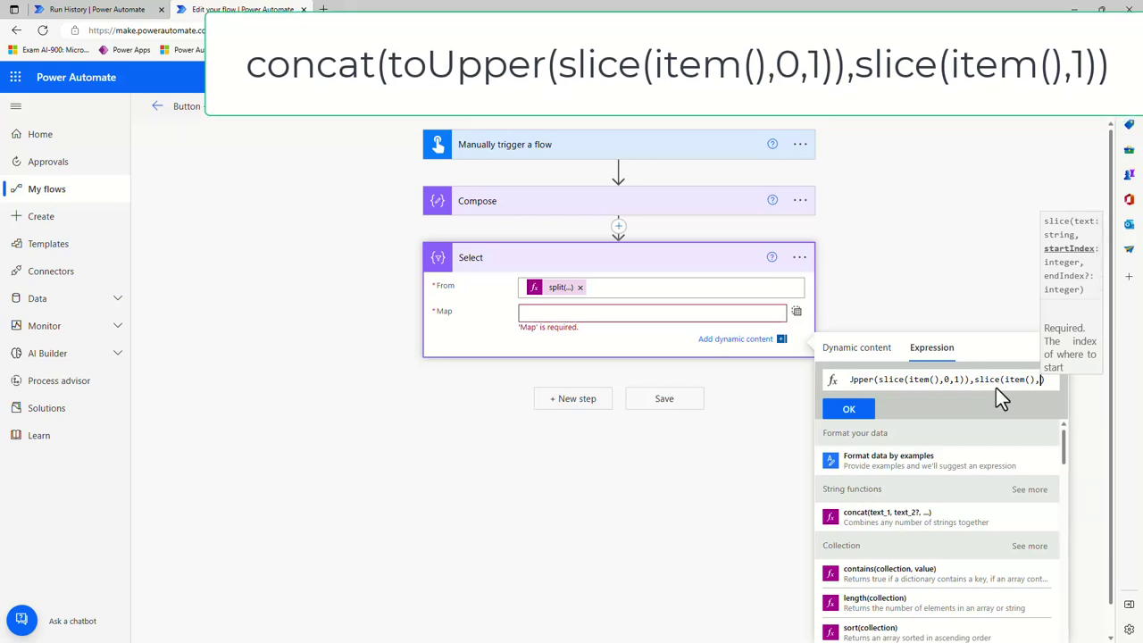
pyautogui.write('1')
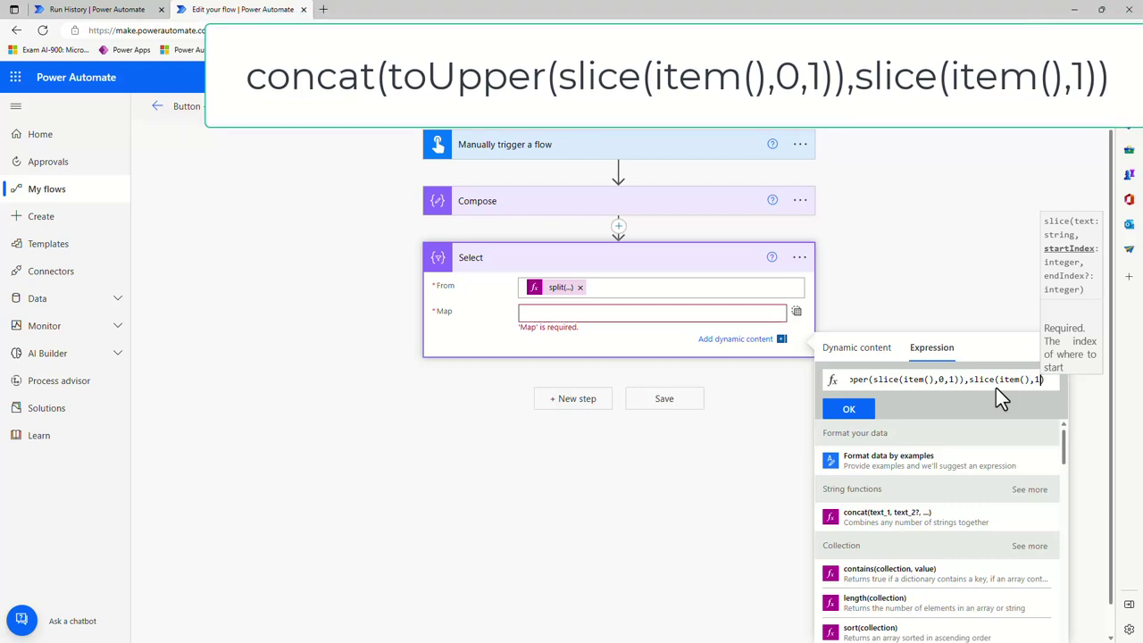
pyautogui.write(')')
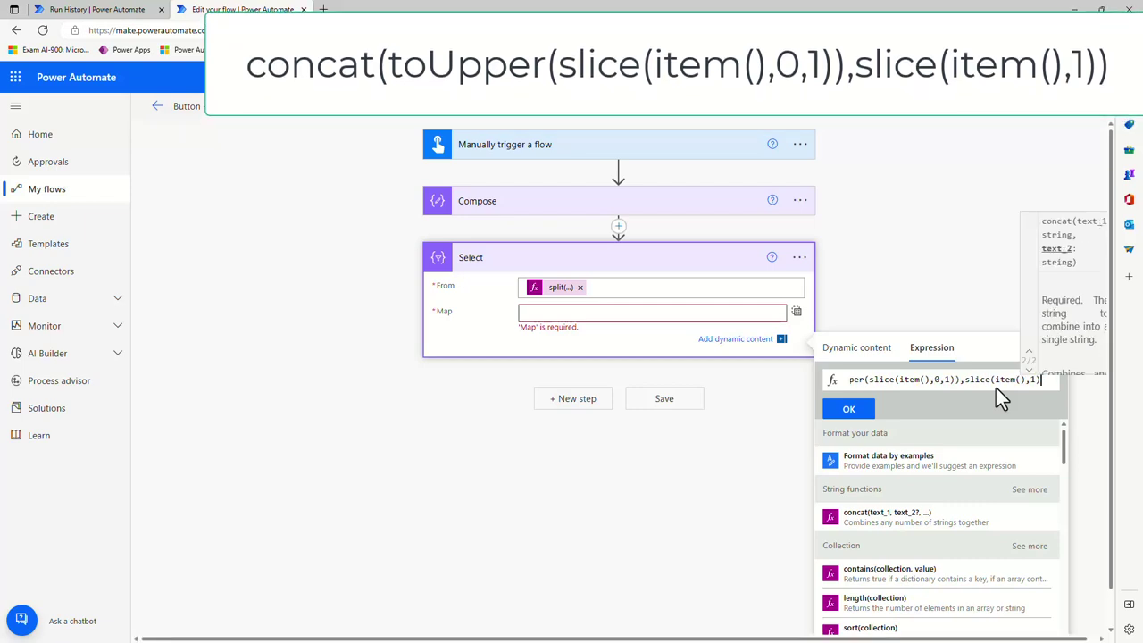
pyautogui.write(')')
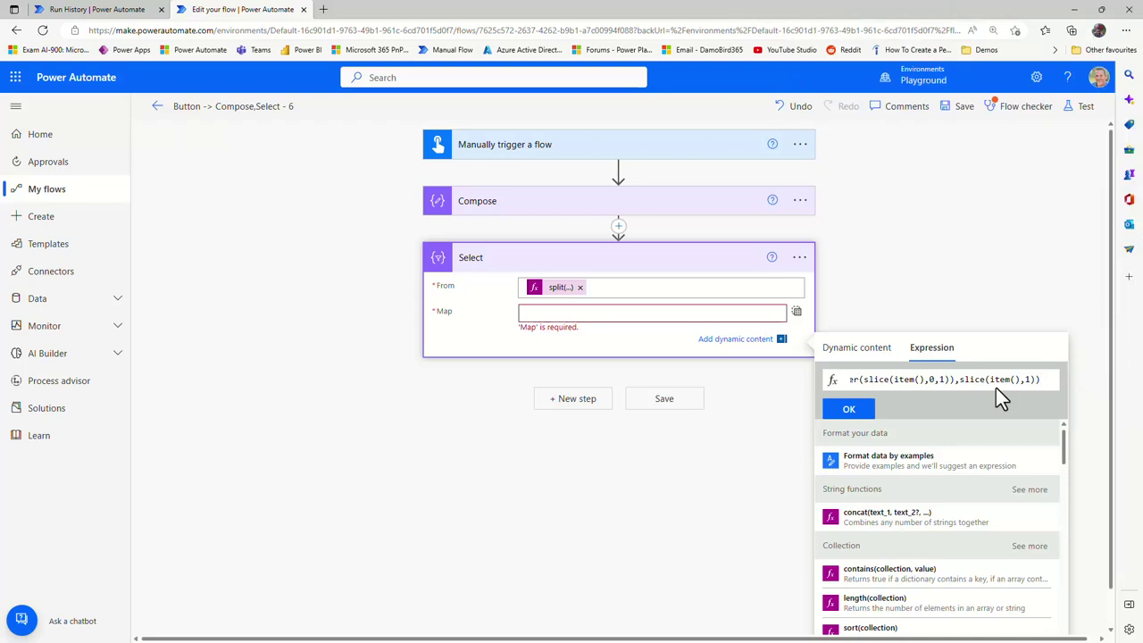
pyautogui.click(866, 411)
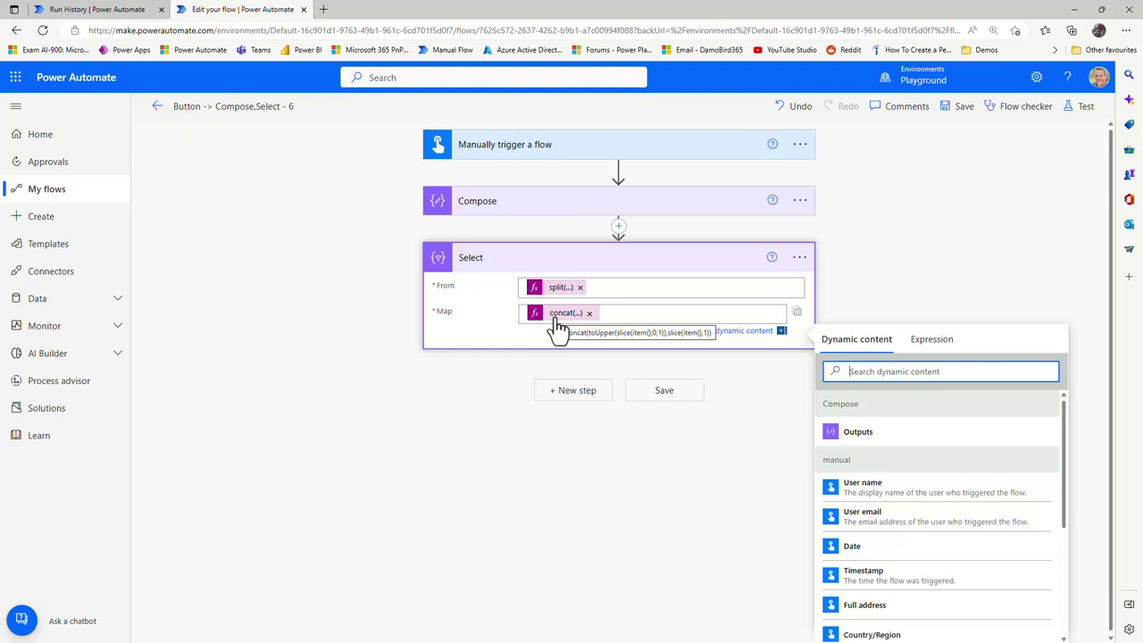
# Add a second Compose action after Select and rename it ComposeSentence.
pyautogui.click(571, 393)
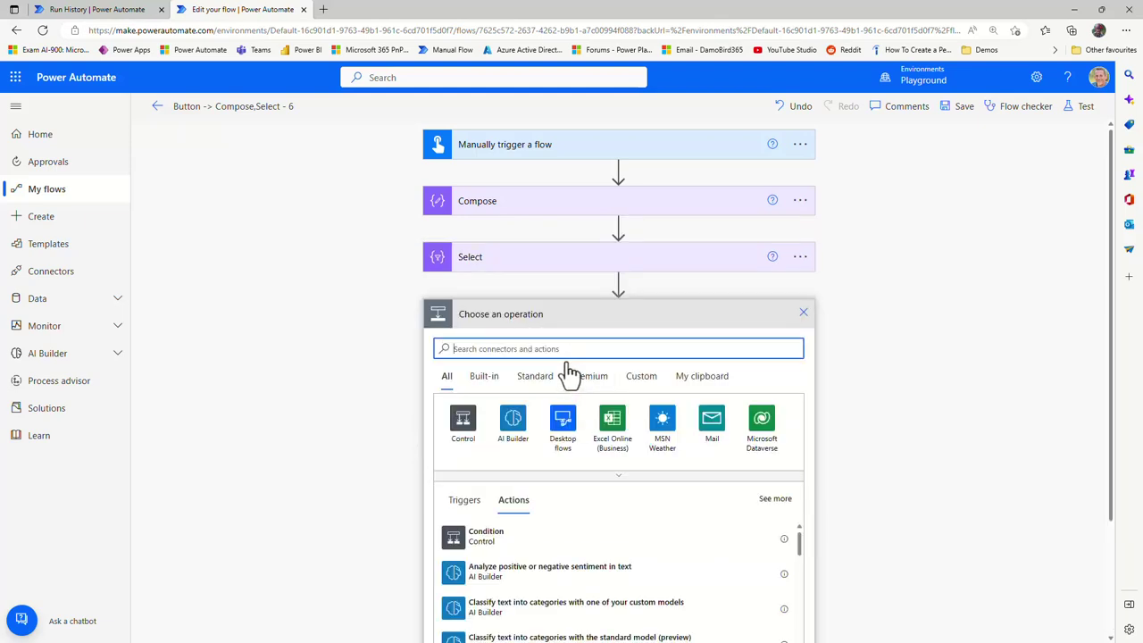
pyautogui.write('compose')
pyautogui.click(497, 540)
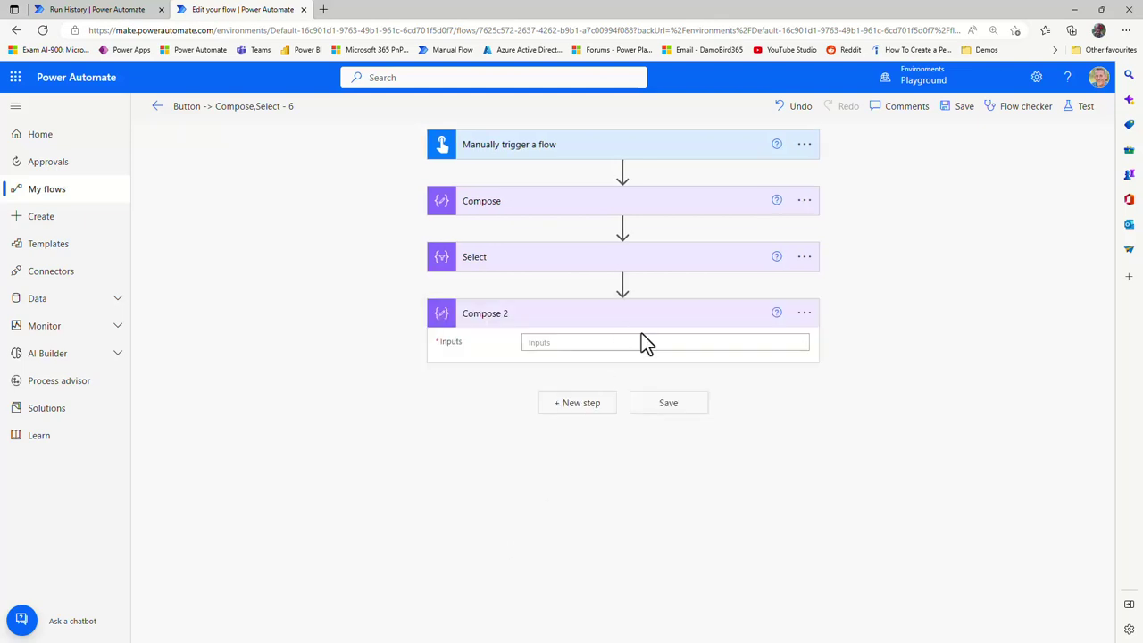
pyautogui.click(804, 312)
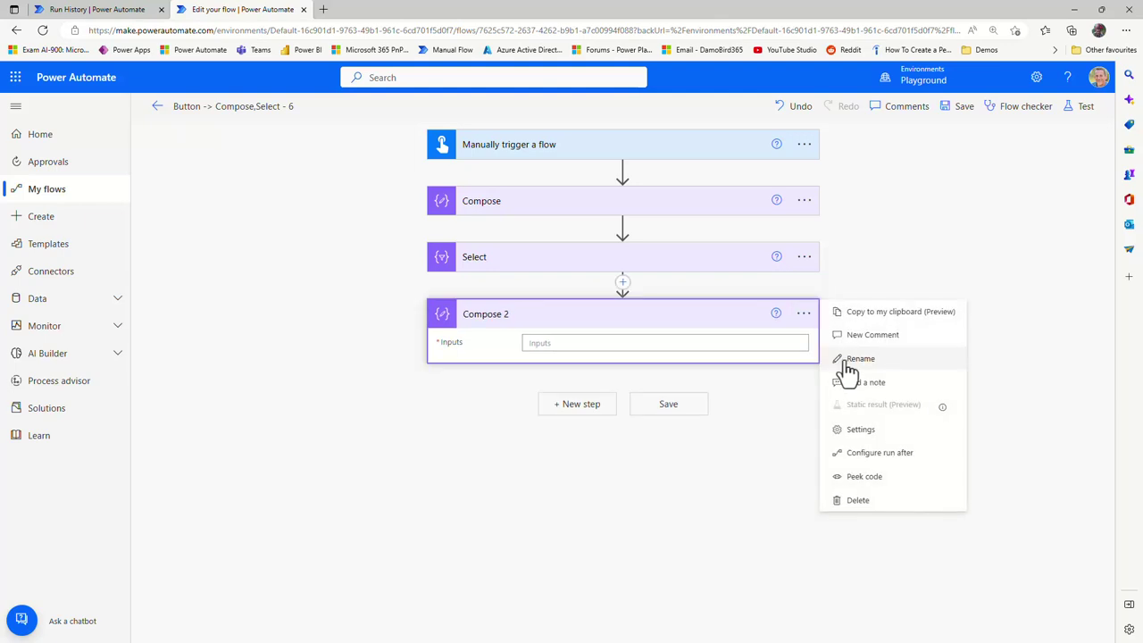
pyautogui.click(845, 360)
pyautogui.click(555, 320)
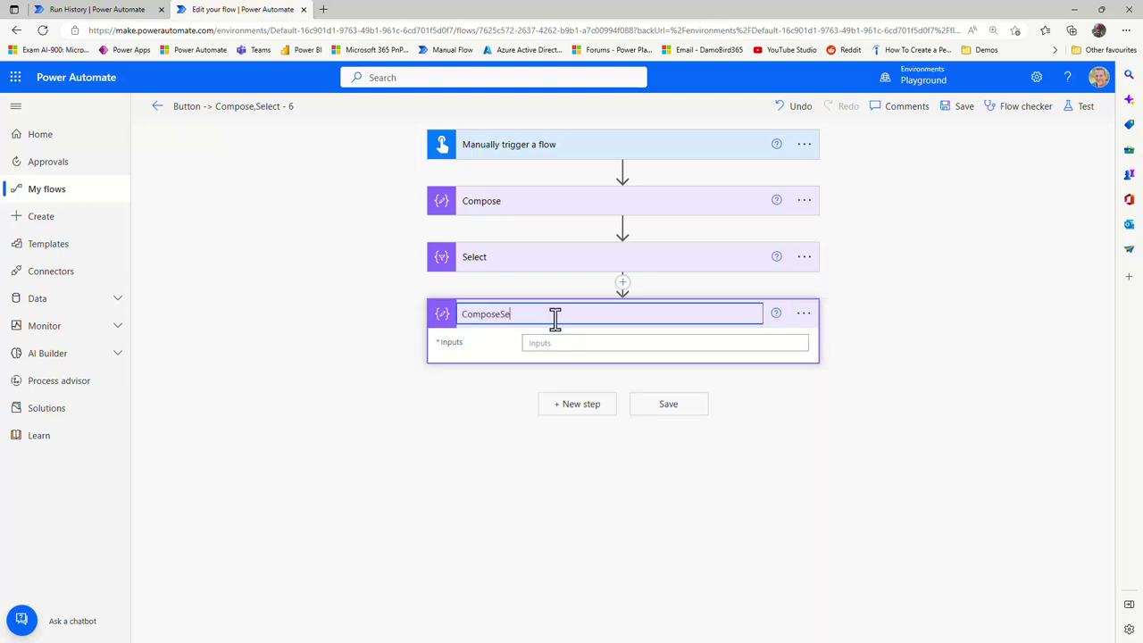
pyautogui.write('Sentence')
# Enter join(body('Select'),' ') as ComposeSentence's Inputs expression.
pyautogui.click(576, 343)
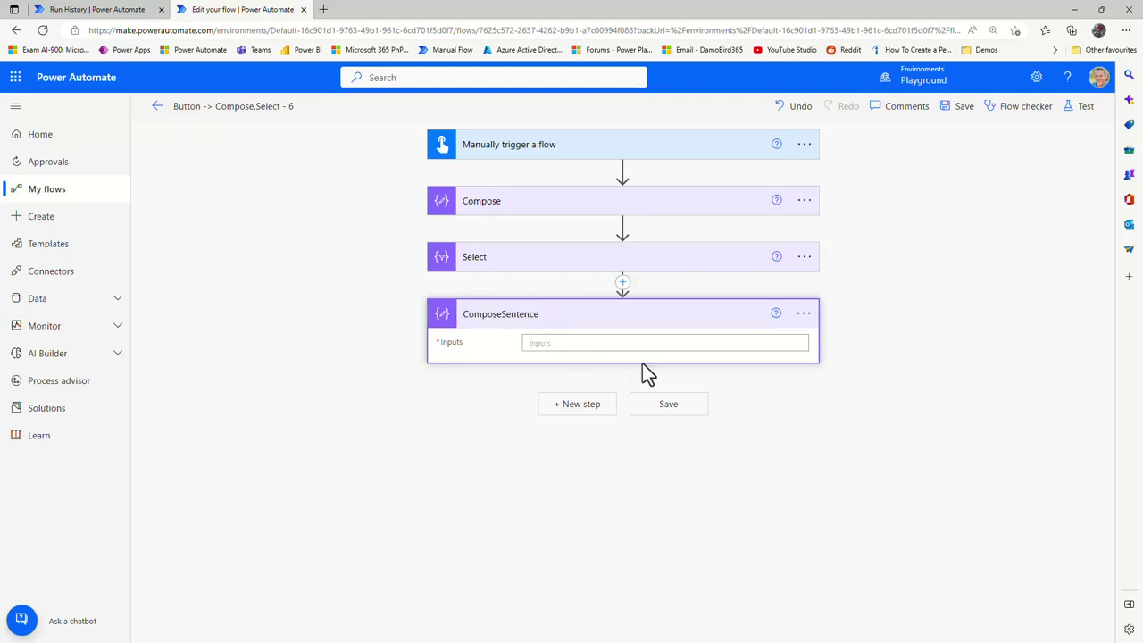
pyautogui.click(950, 368)
pyautogui.write('j')
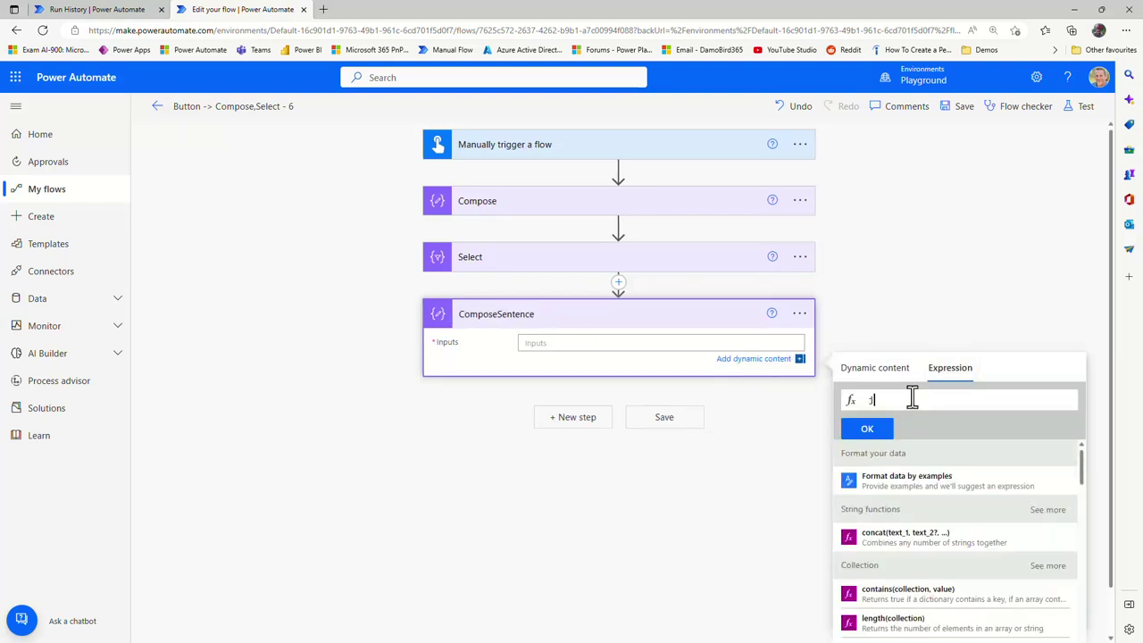
pyautogui.write('oin(')
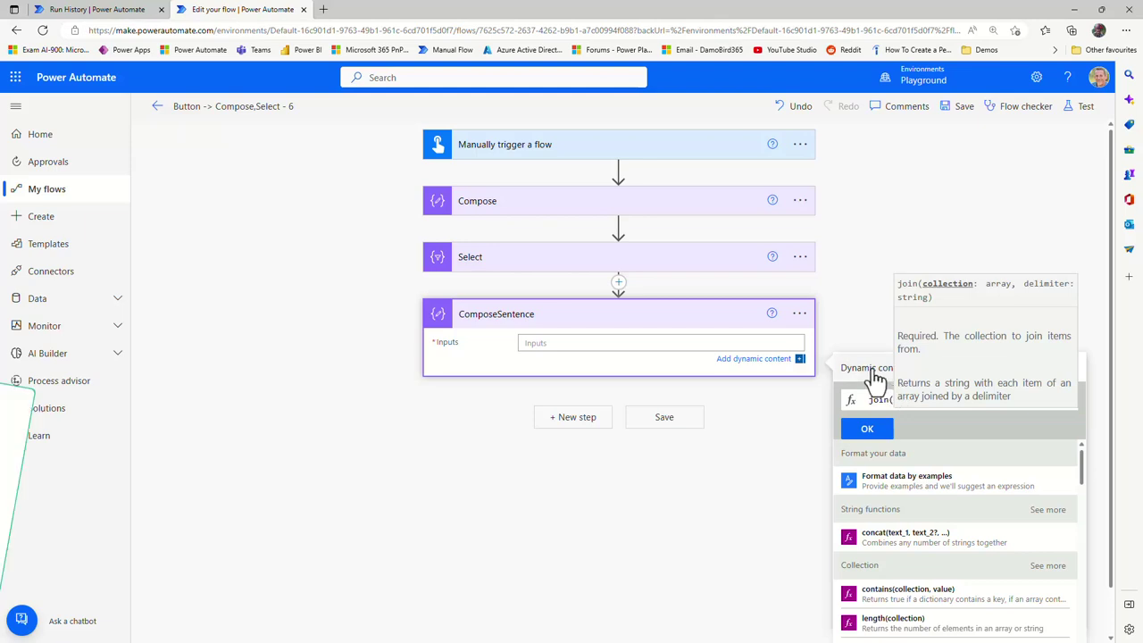
pyautogui.click(875, 377)
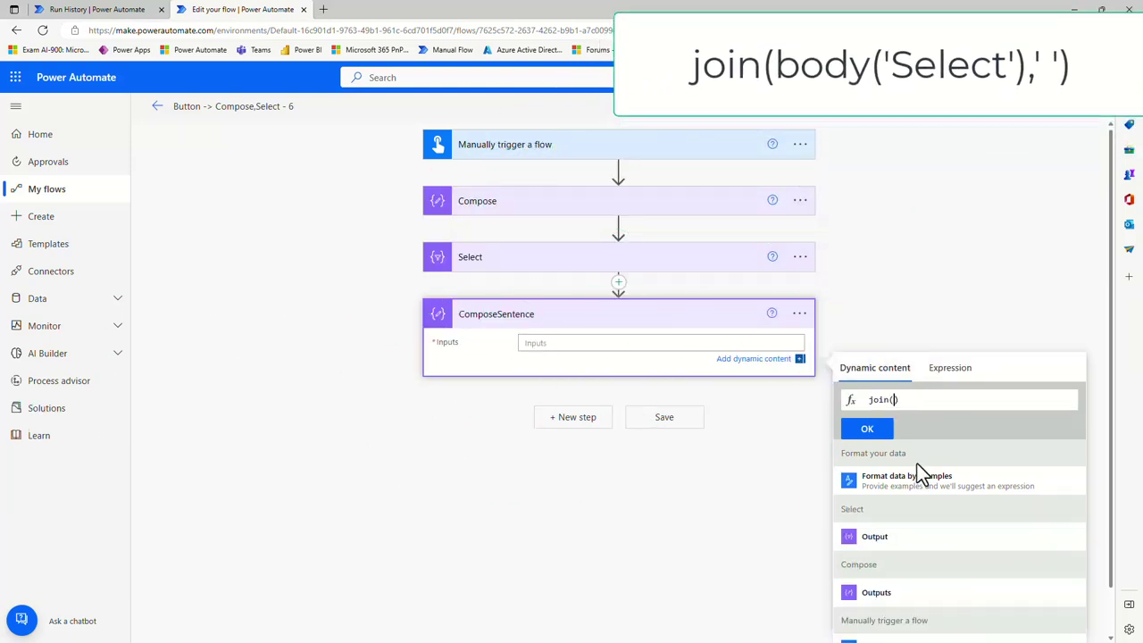
pyautogui.click(893, 540)
pyautogui.write(",' '")
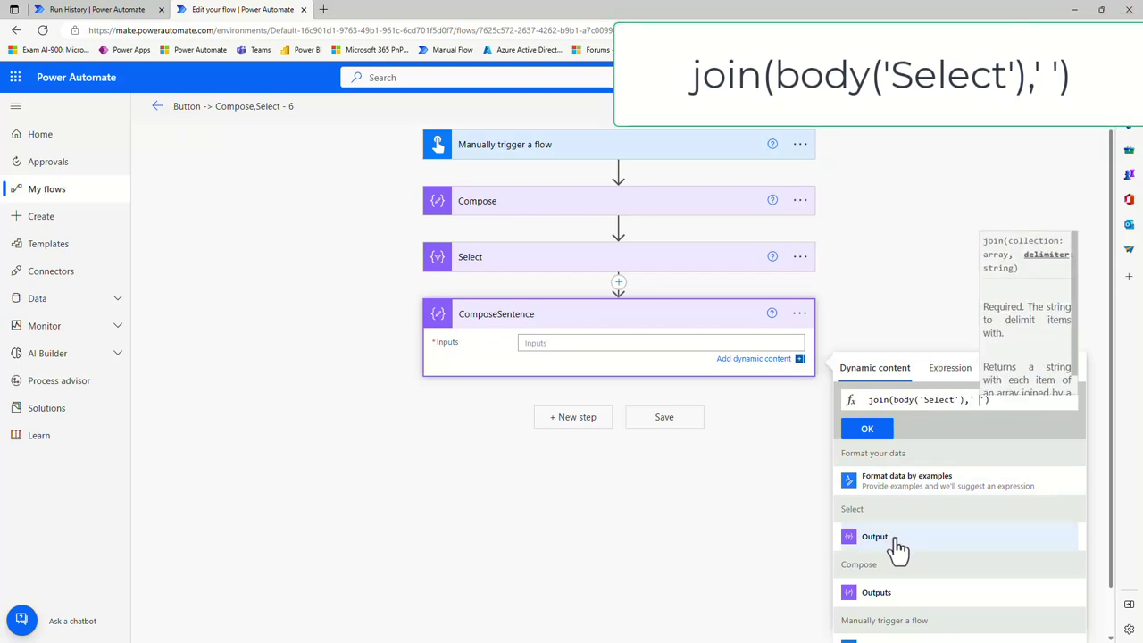
pyautogui.click(1022, 400)
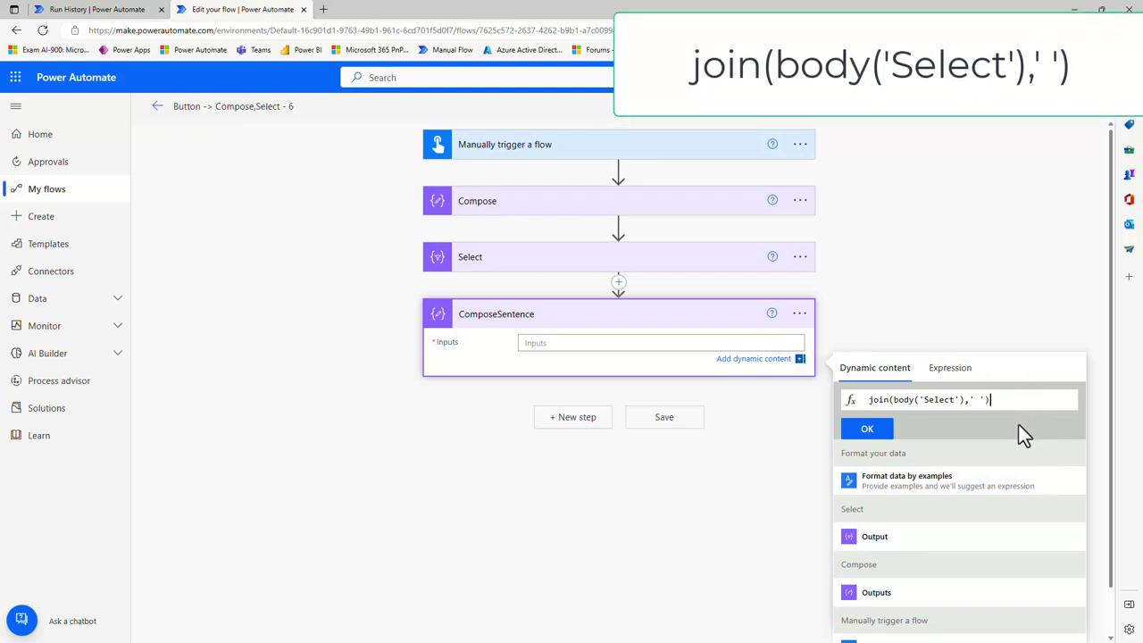
# Apply the join expression, then save and test the flow with a manual trigger.
pyautogui.click(873, 432)
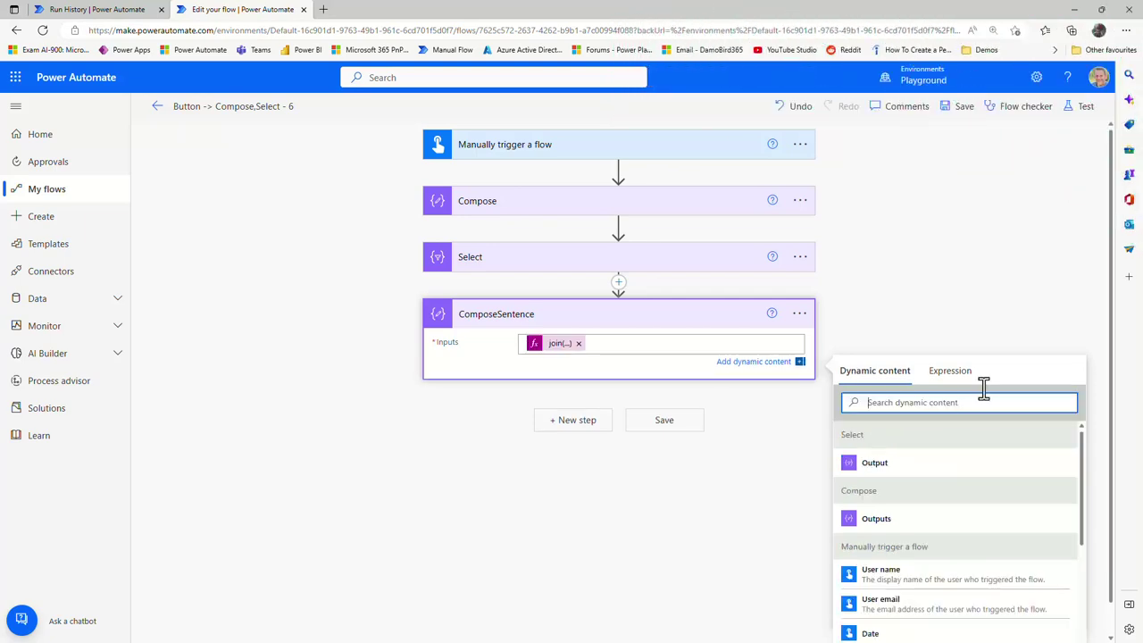
pyautogui.click(1082, 108)
pyautogui.click(928, 139)
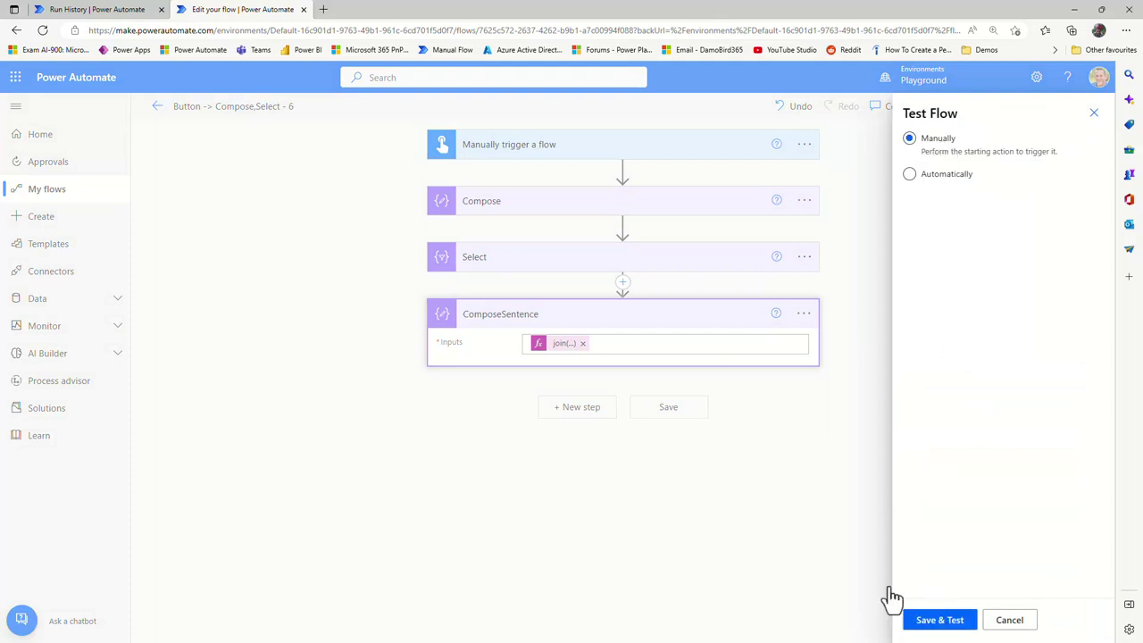
pyautogui.click(951, 619)
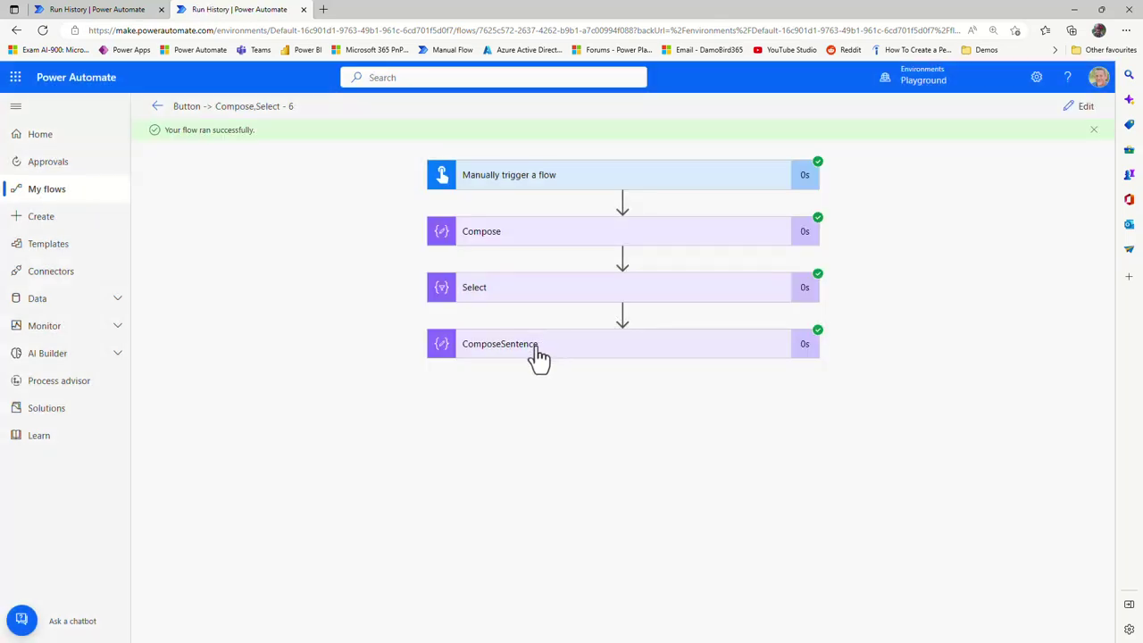
# Inspect the run: ComposeSentence and Select now show capitalised words like 'This', 'Is', 'Test'.
pyautogui.click(537, 350)
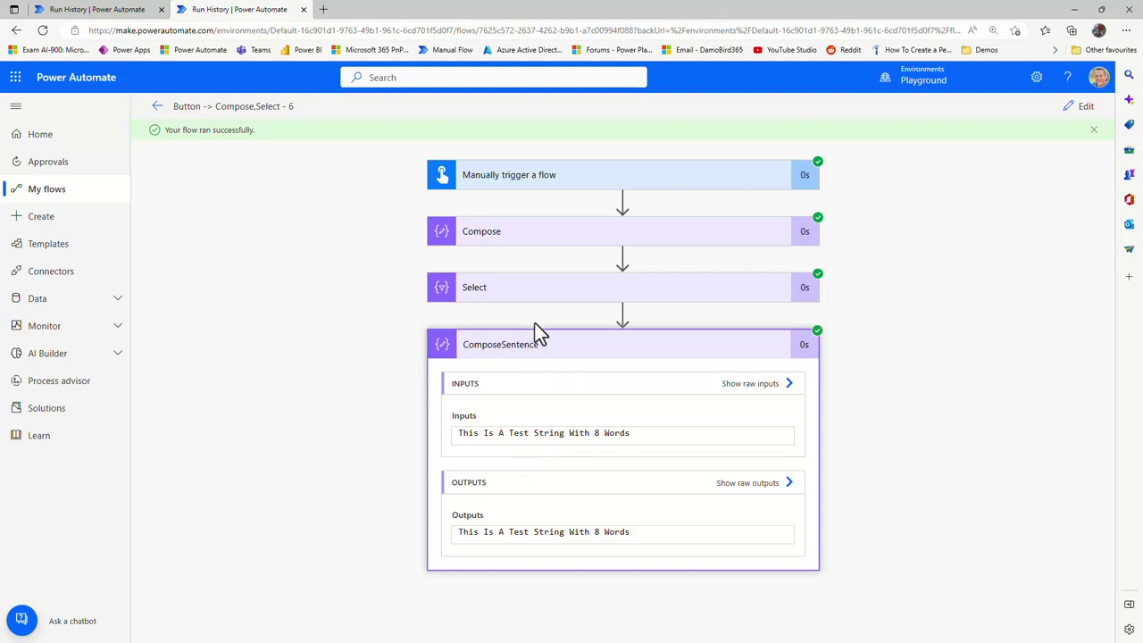
pyautogui.click(506, 289)
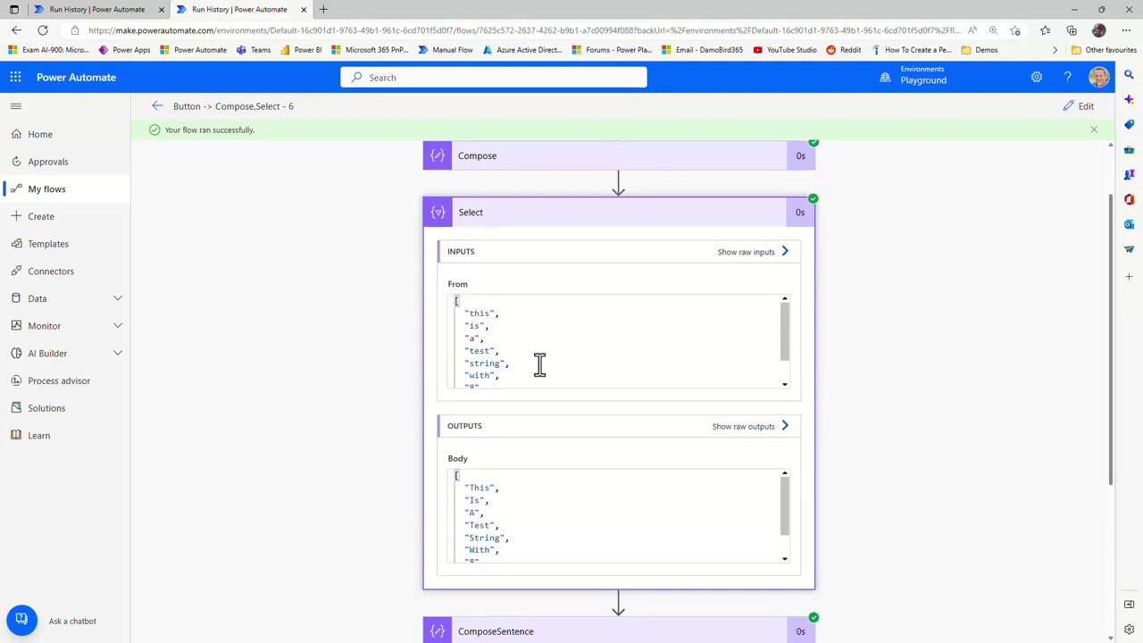
pyautogui.scroll(-1, 502, 489)
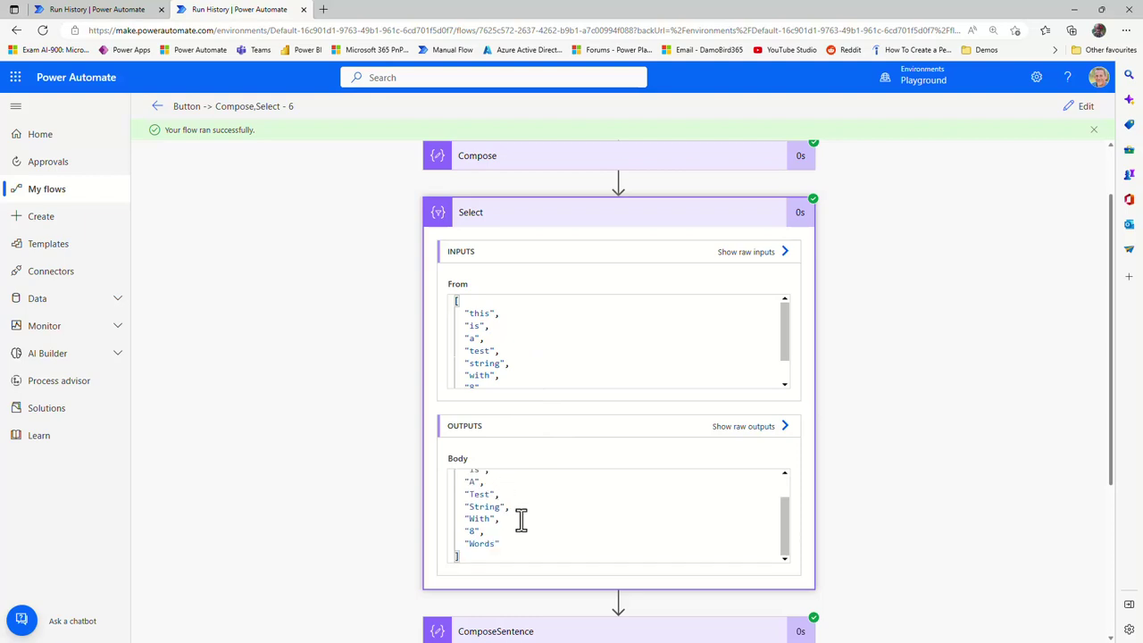
pyautogui.scroll(2, 502, 541)
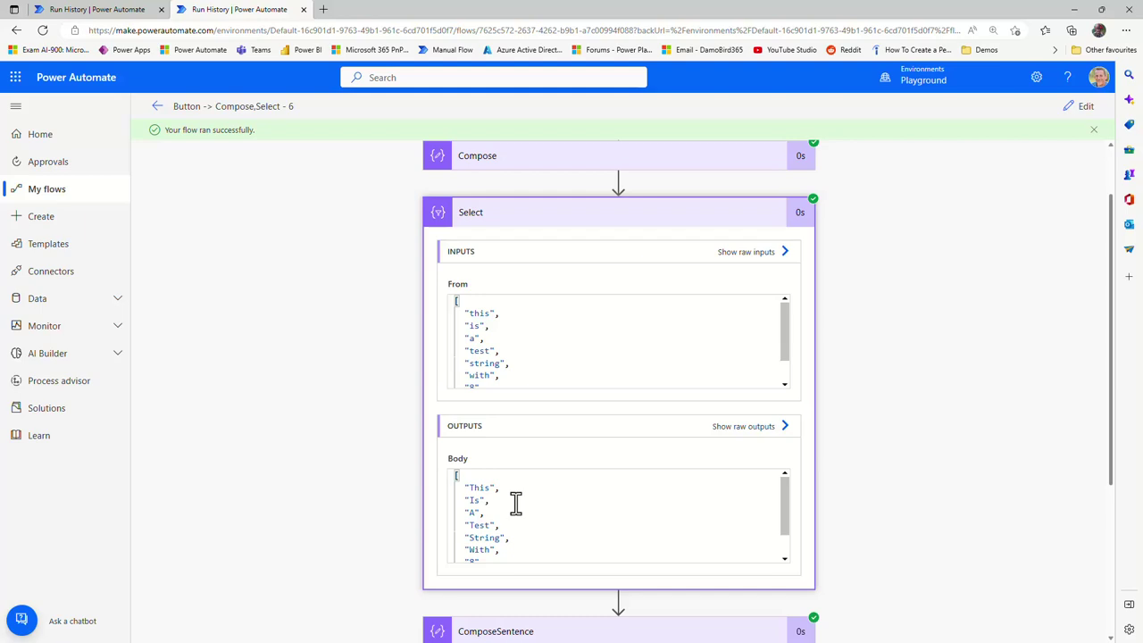
# Paste the copied ComposeString action from My clipboard after ComposeSentence and expand it.
pyautogui.click(1078, 111)
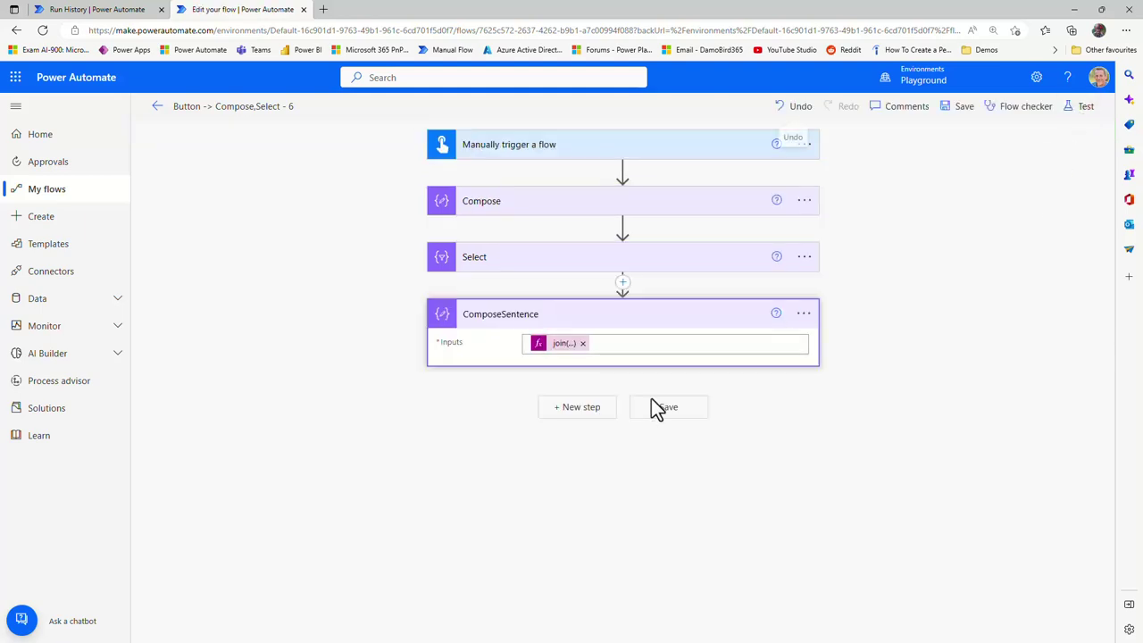
pyautogui.click(566, 412)
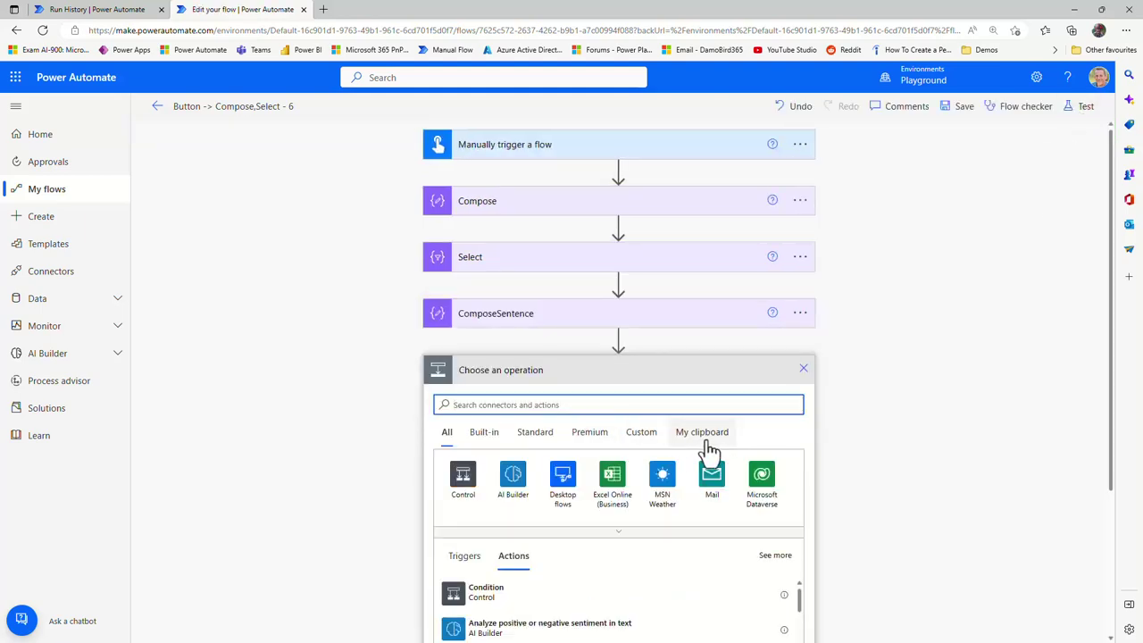
pyautogui.click(704, 436)
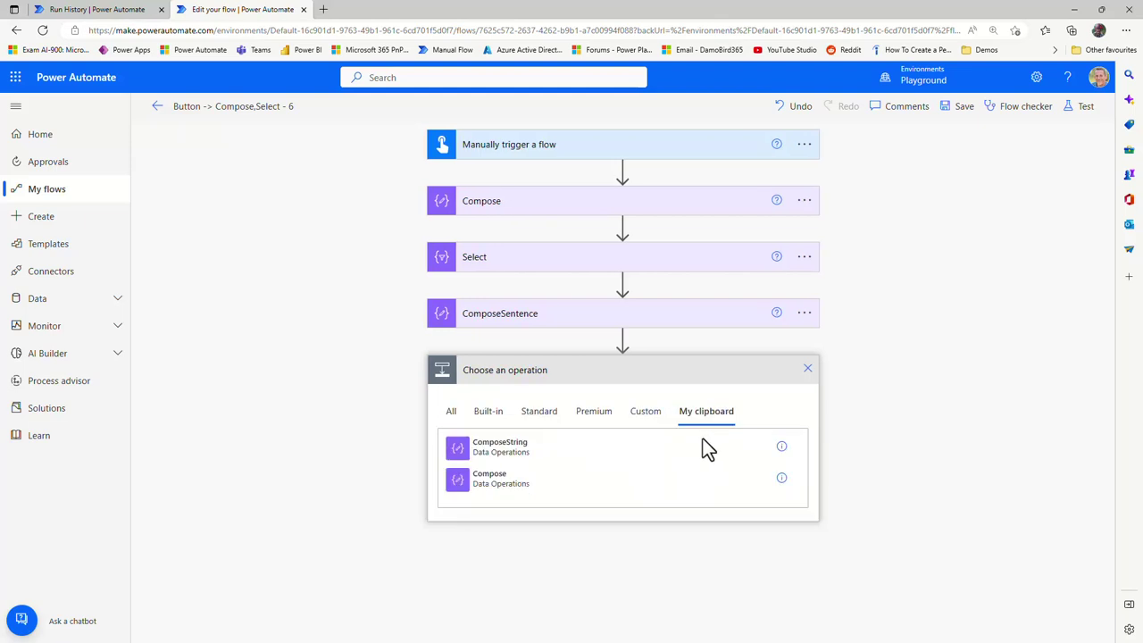
pyautogui.click(511, 453)
pyautogui.click(534, 373)
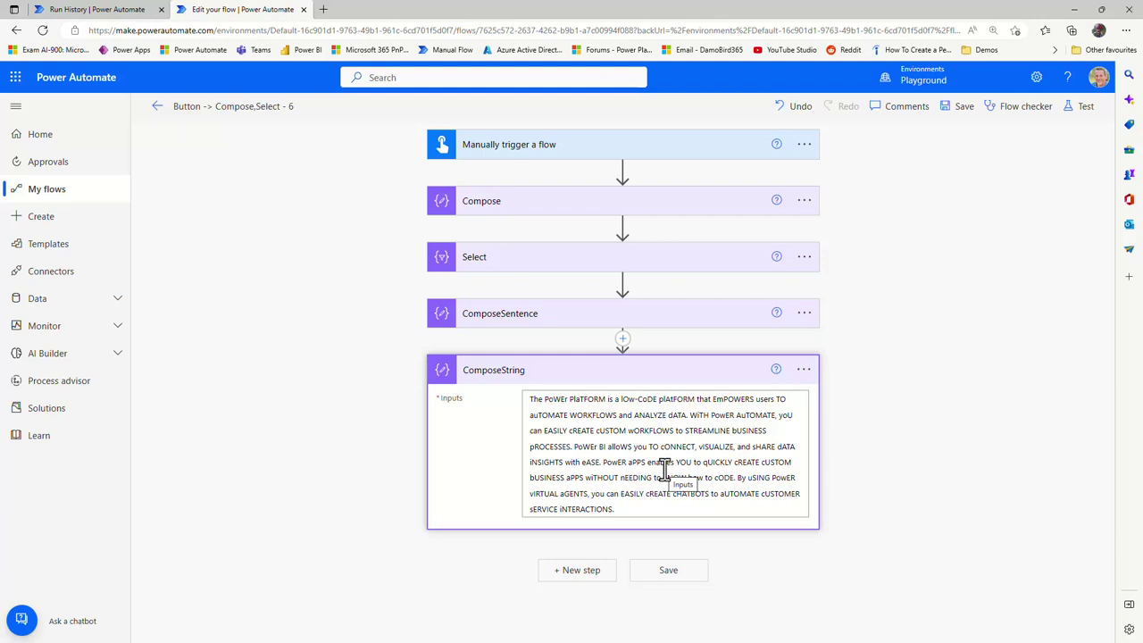
# Add a Select 2 action after ComposeString.
pyautogui.click(579, 571)
pyautogui.write('s')
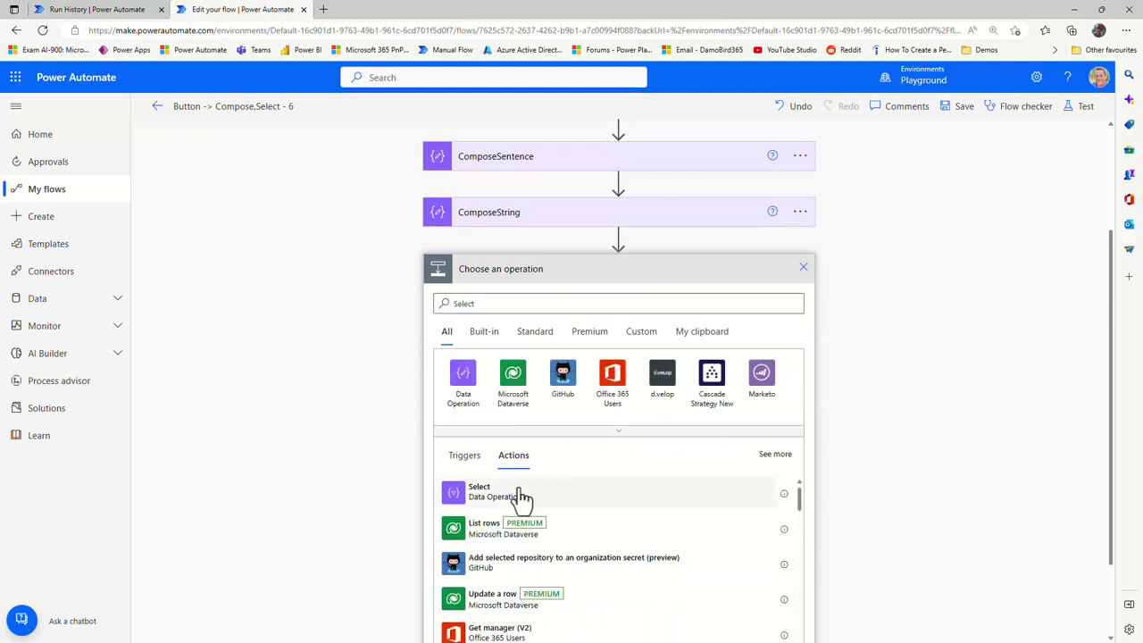
pyautogui.click(520, 492)
# Set Select 2's From to split(toLower(outputs('ComposeString')),'. ') and switch Map to text mode.
pyautogui.click(562, 455)
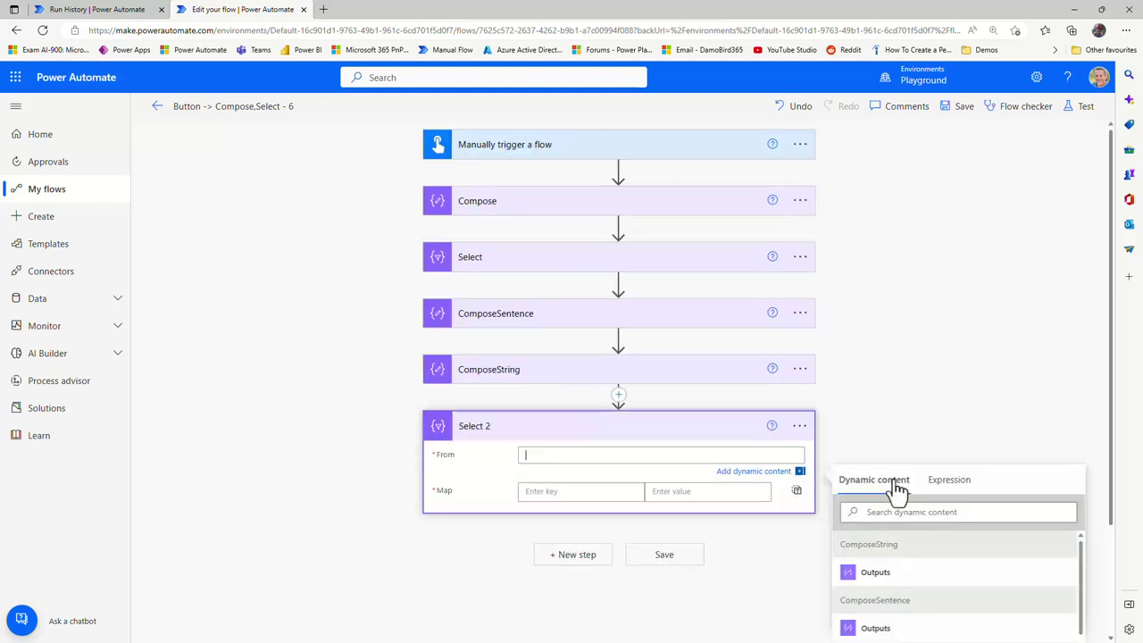
pyautogui.click(948, 482)
pyautogui.write('split')
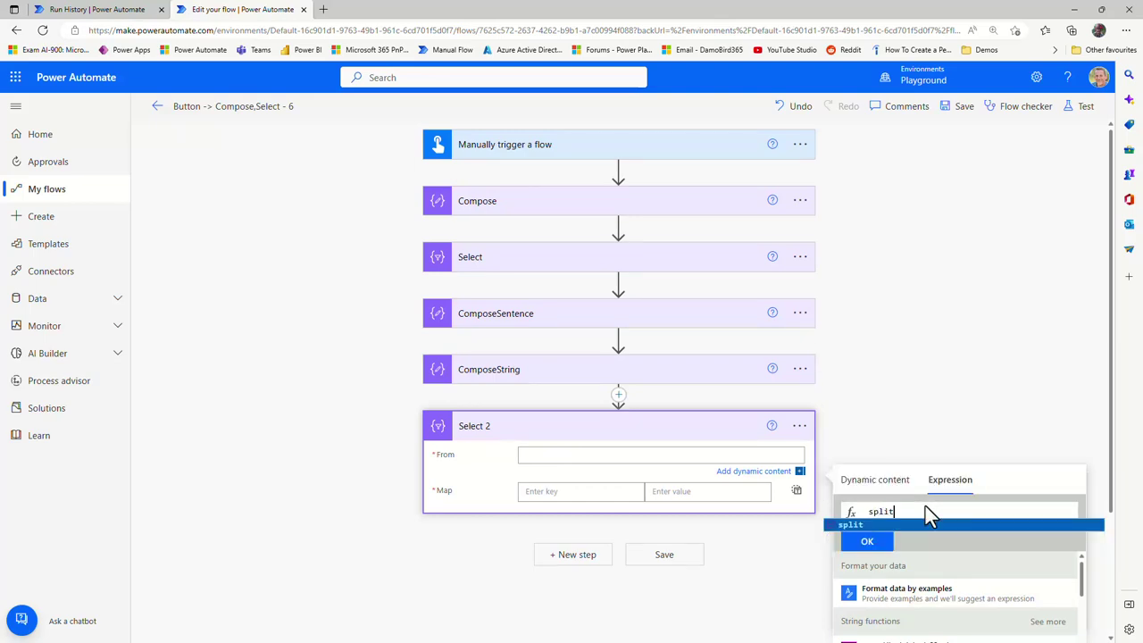
pyautogui.write('(')
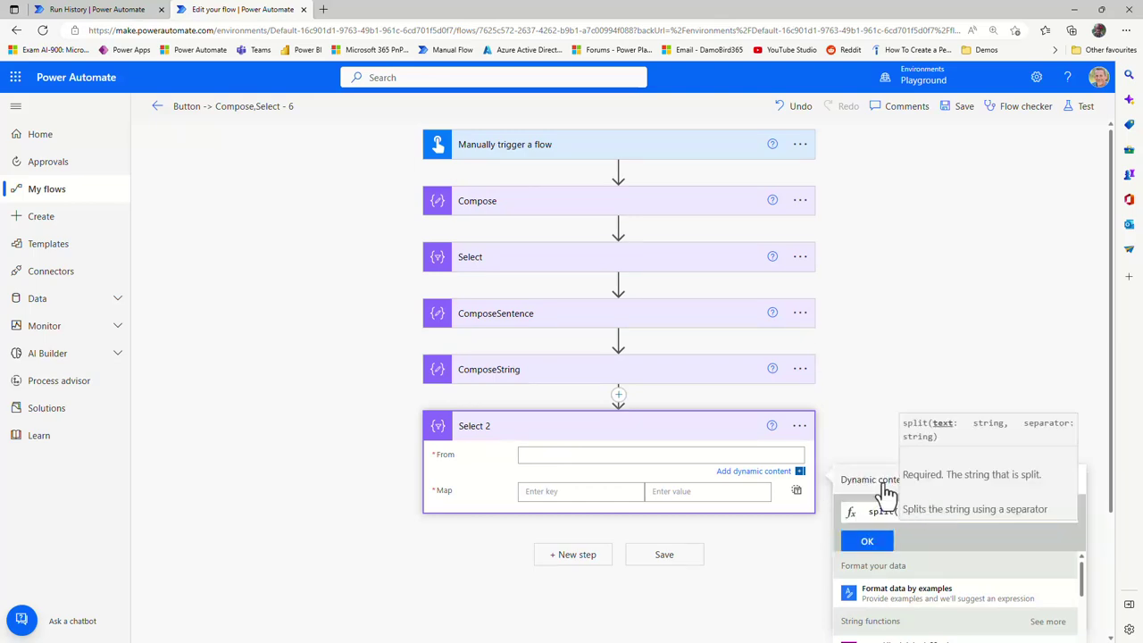
pyautogui.write('toLower')
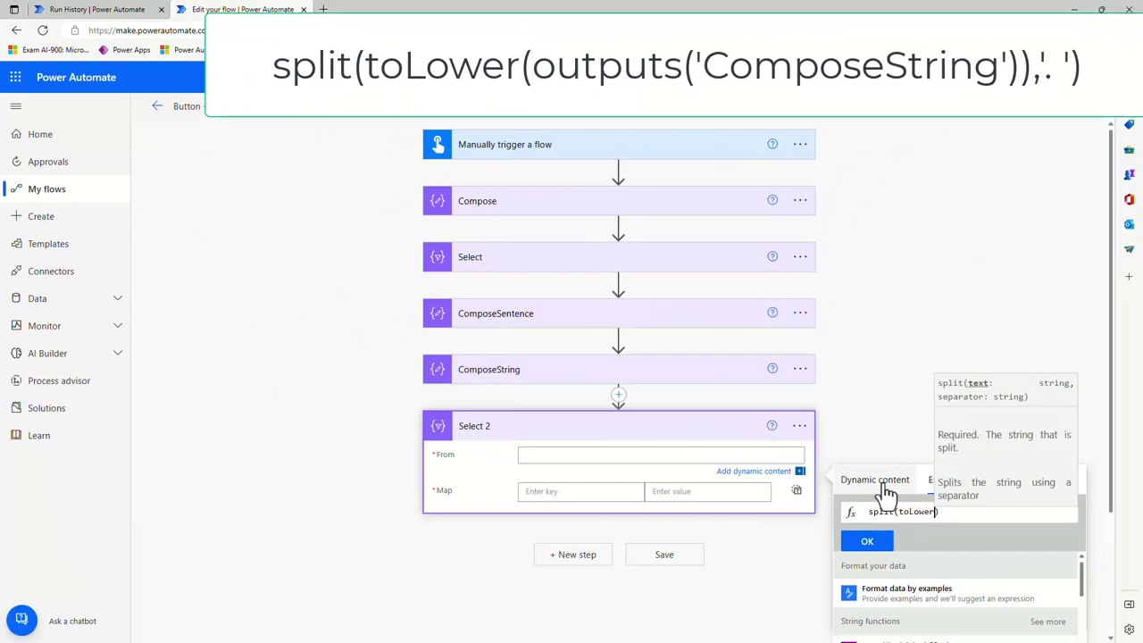
pyautogui.write('(')
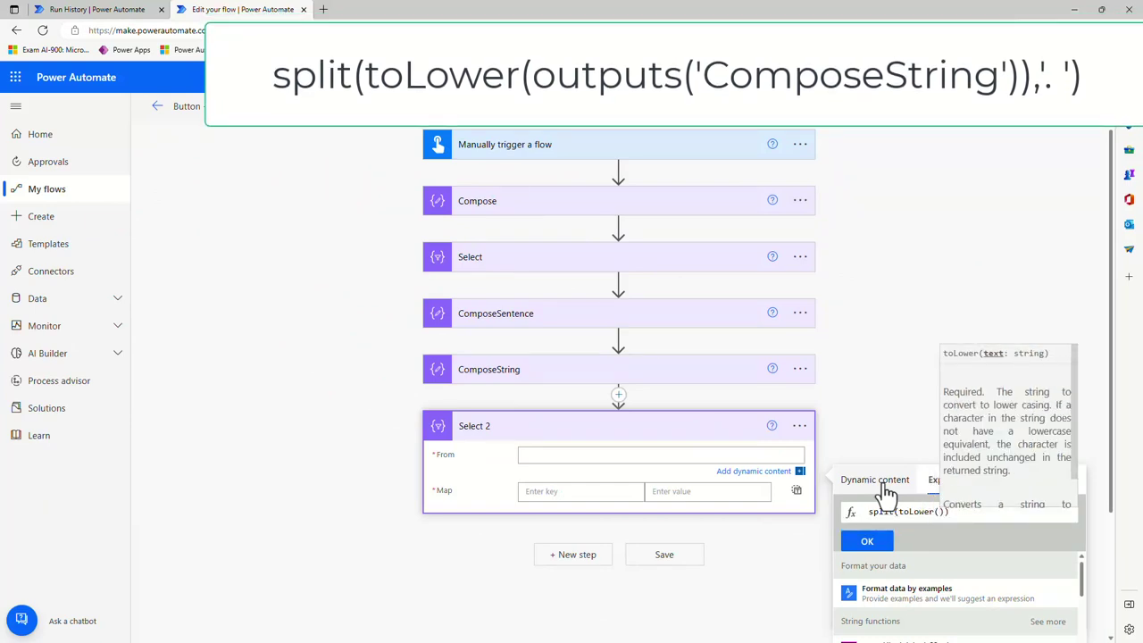
pyautogui.click(886, 491)
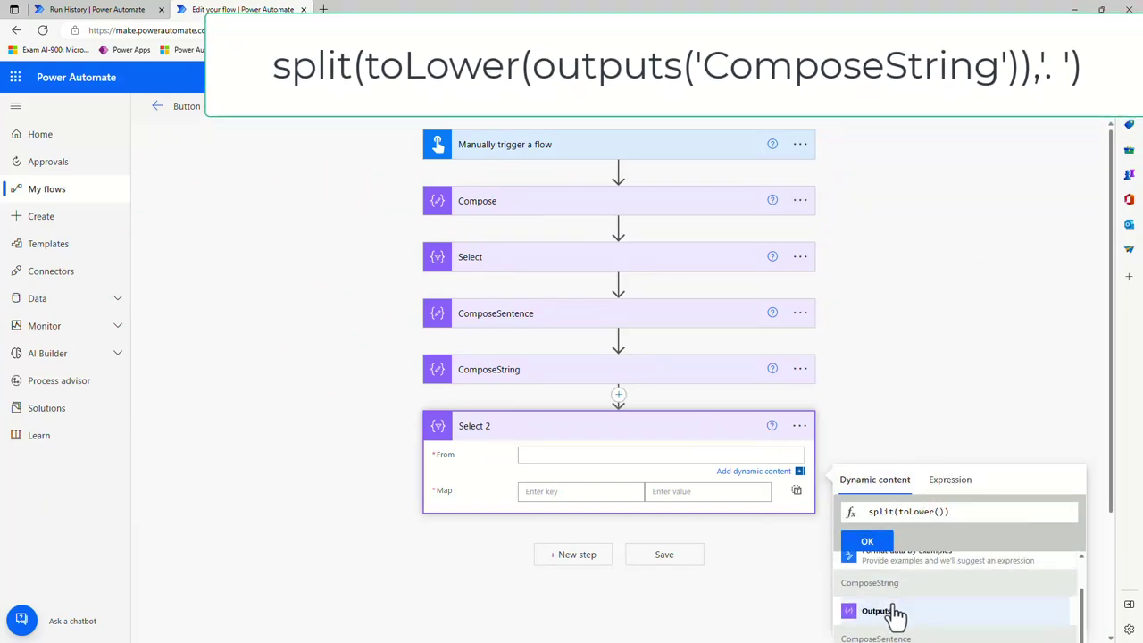
pyautogui.click(882, 613)
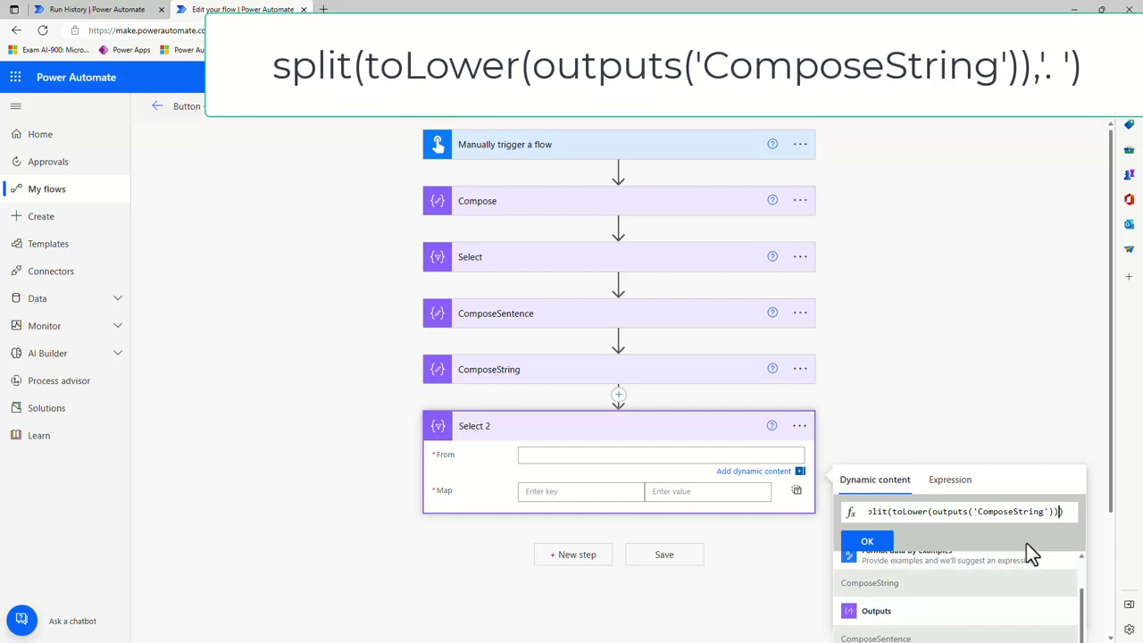
pyautogui.press('Right')
pyautogui.write(',')
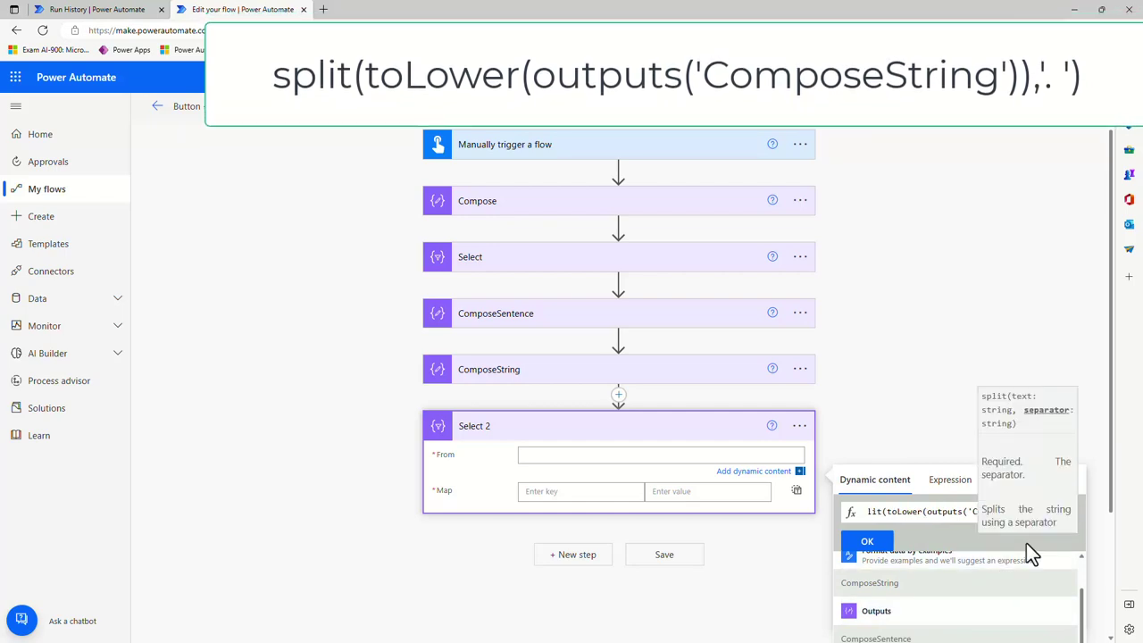
pyautogui.write("'. '")
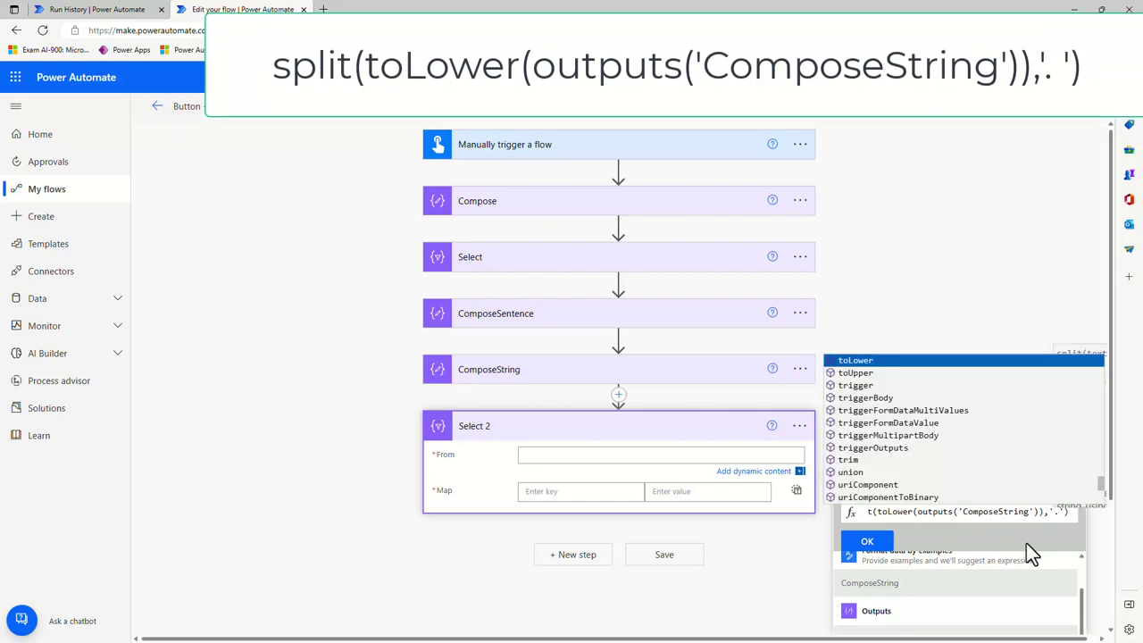
pyautogui.click(1072, 515)
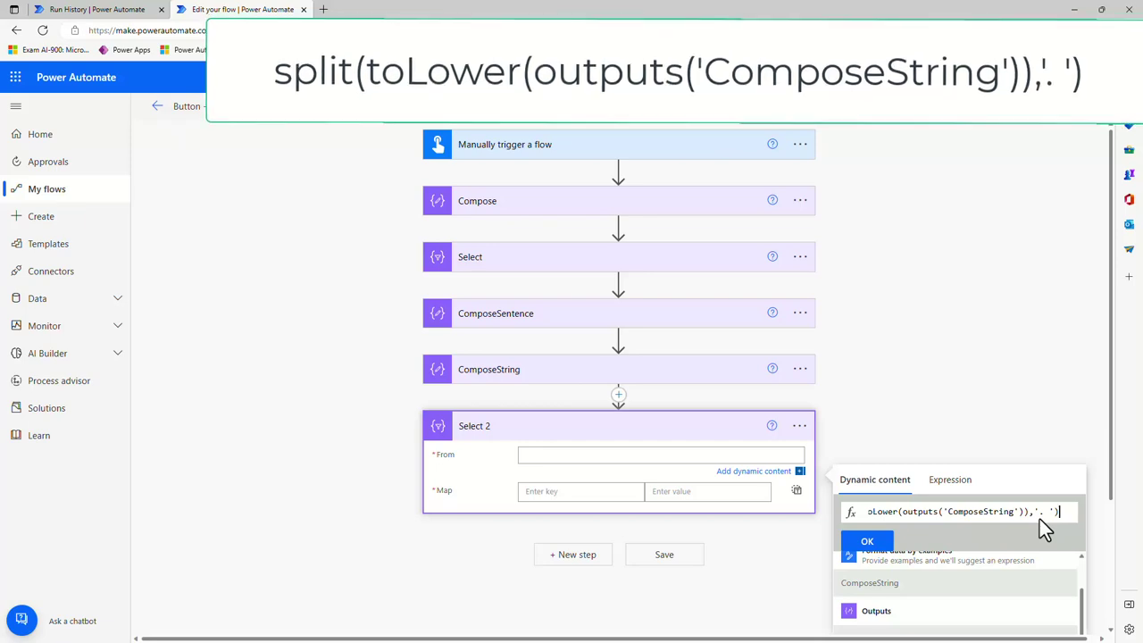
pyautogui.click(871, 542)
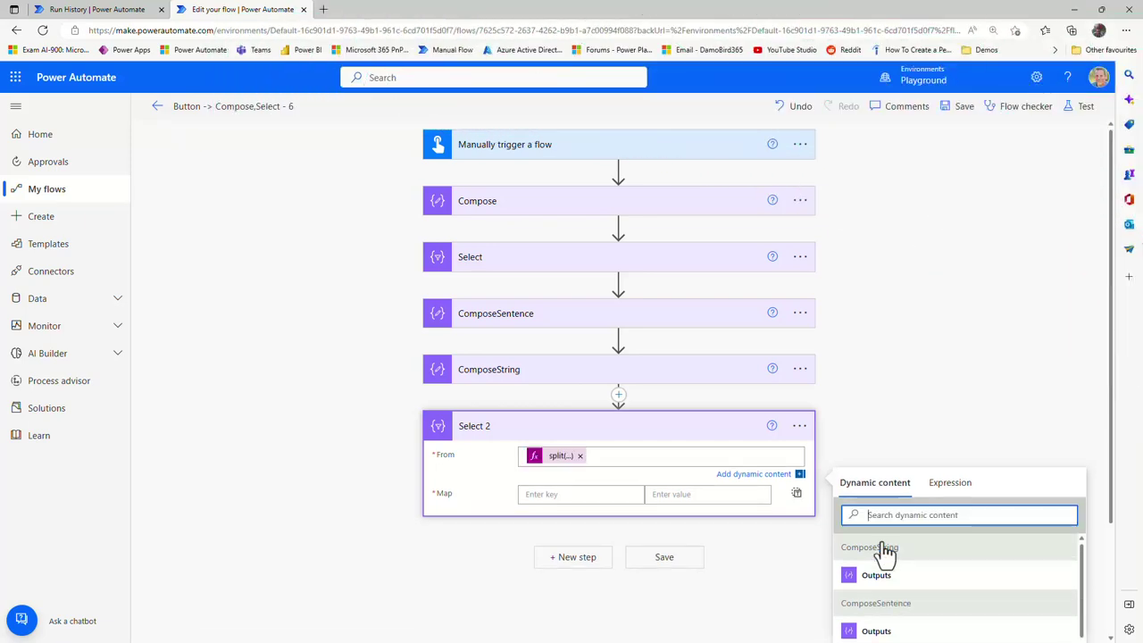
pyautogui.click(796, 494)
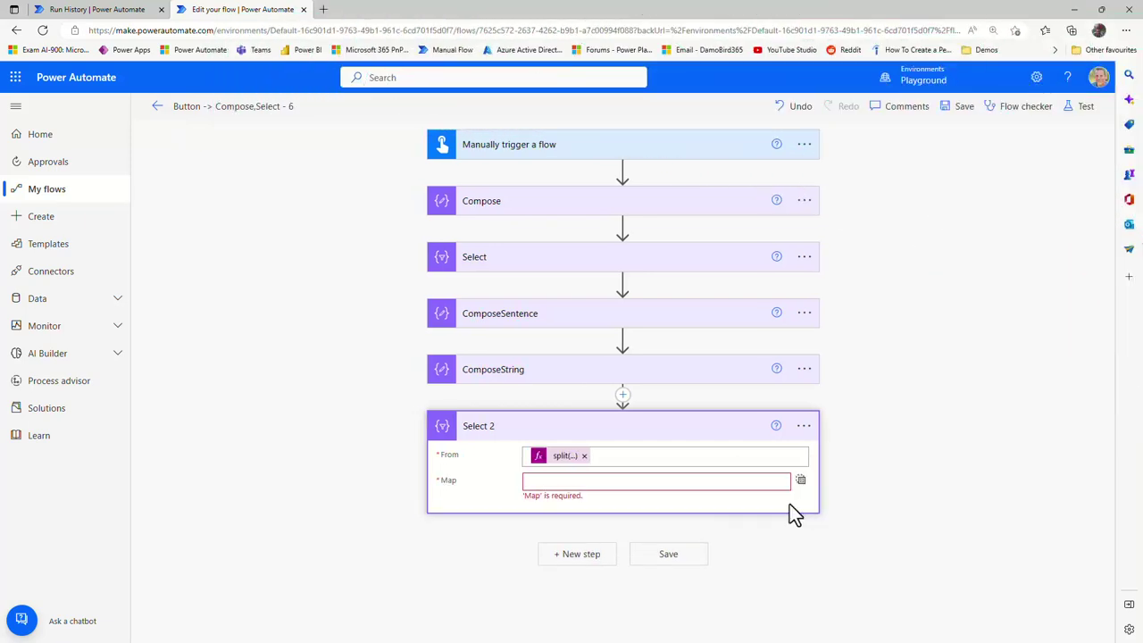
# Copy Select's concat capitalising formula and paste it as Select 2's Map expression.
pyautogui.click(637, 483)
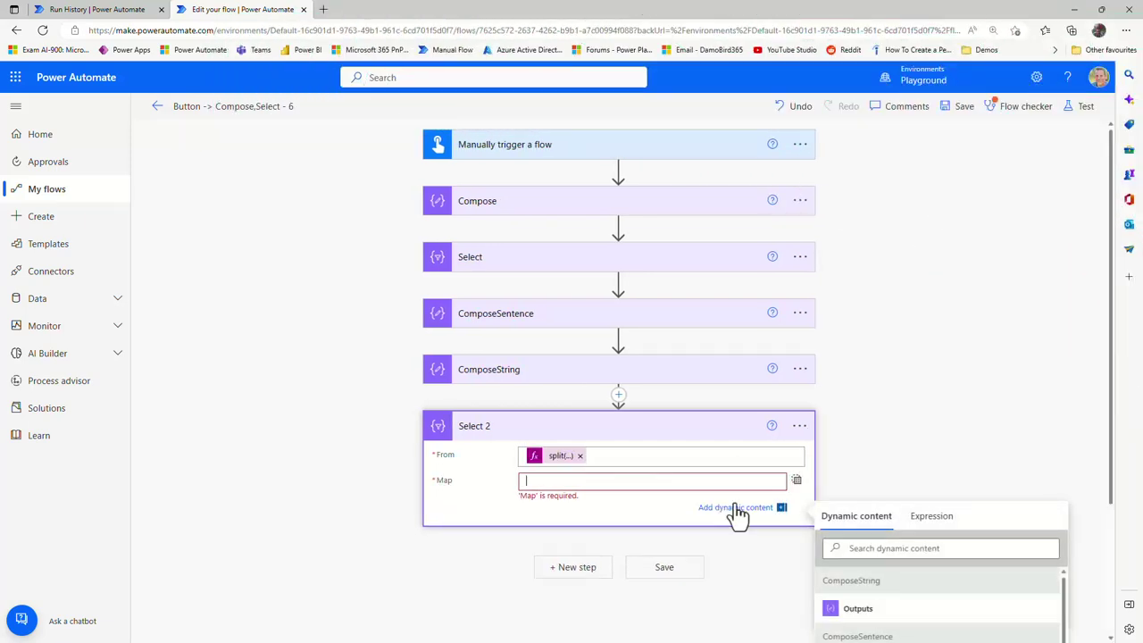
pyautogui.click(921, 523)
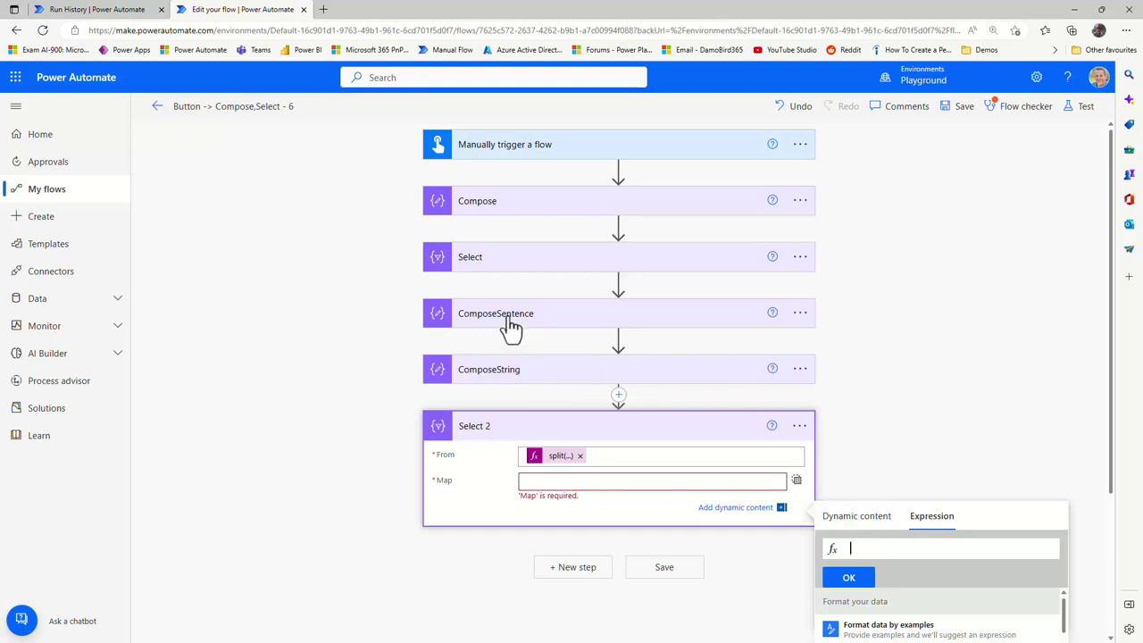
pyautogui.click(500, 260)
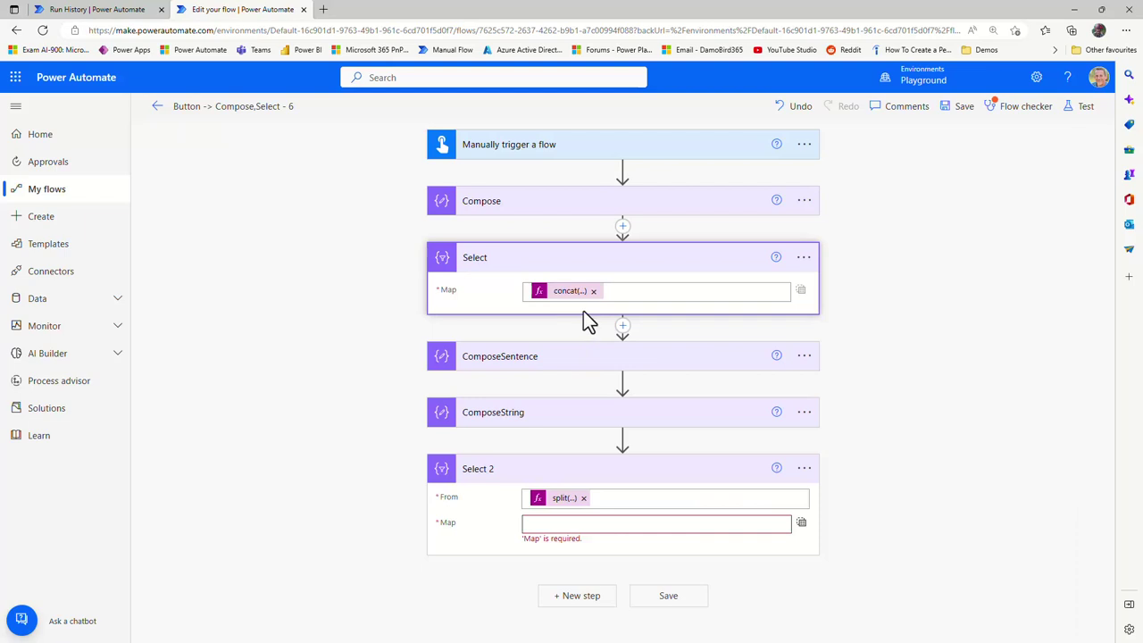
pyautogui.click(565, 293)
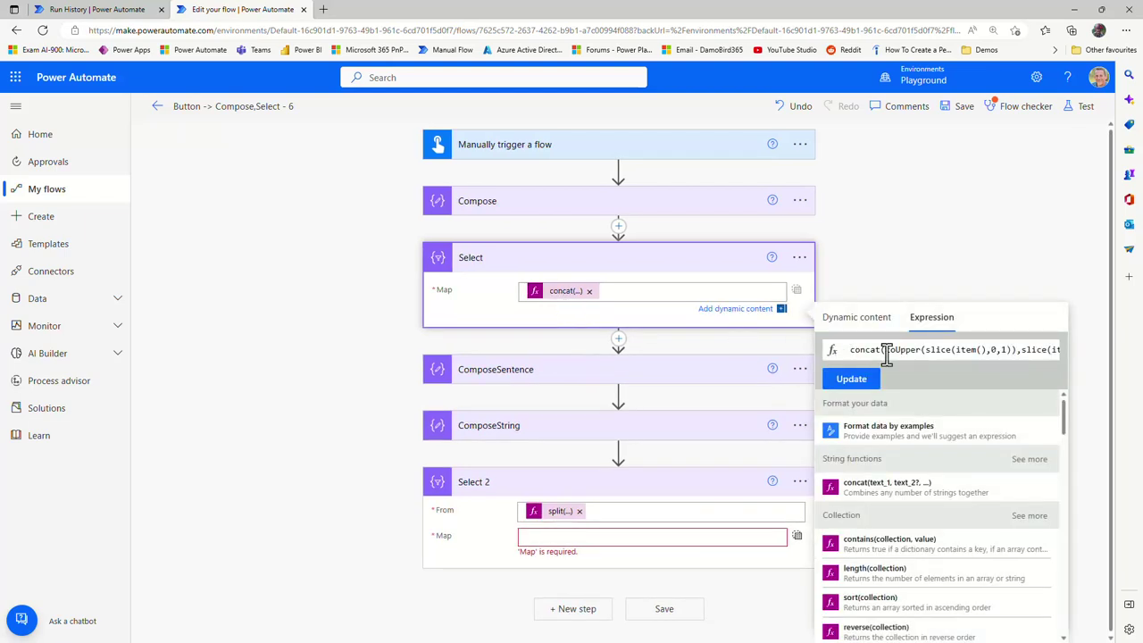
pyautogui.hotkey('ctrl', 'a')
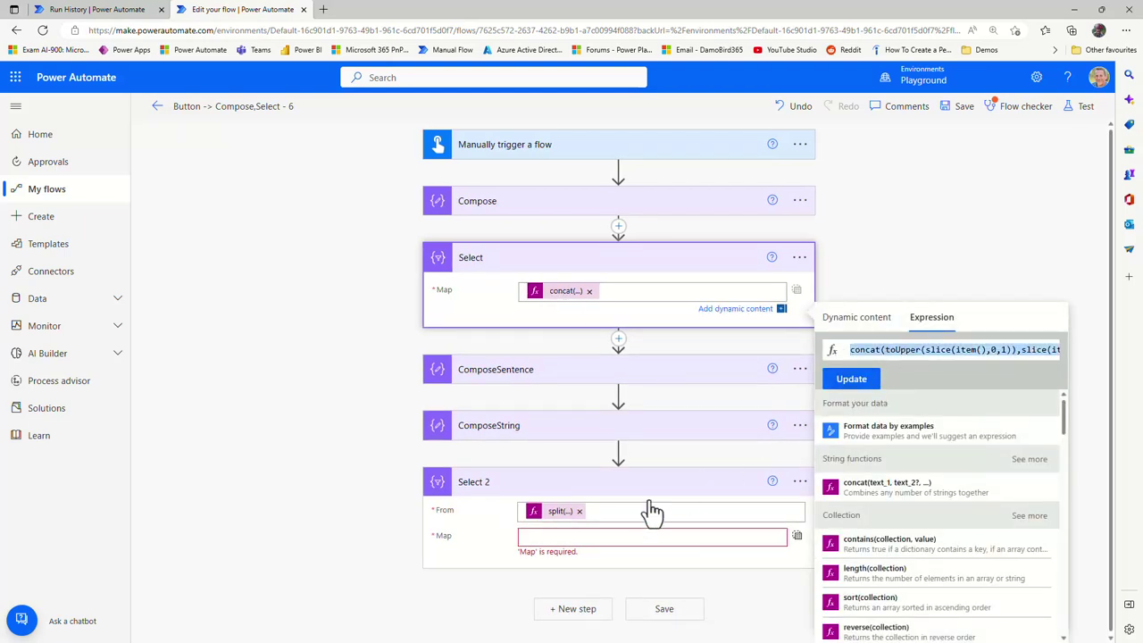
pyautogui.click(597, 535)
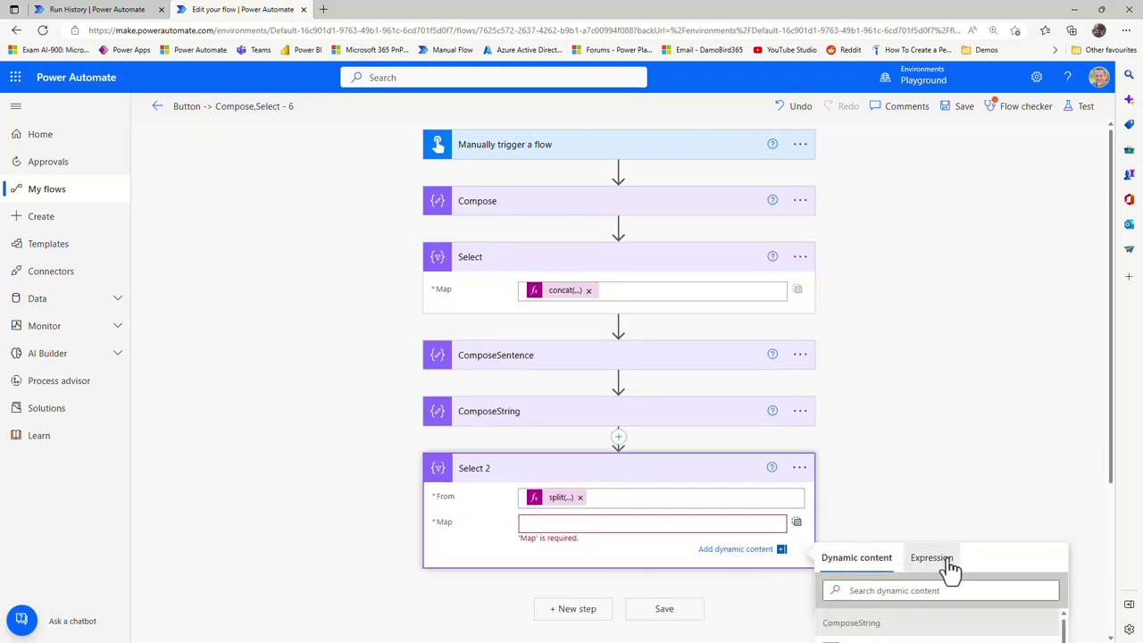
pyautogui.click(933, 558)
pyautogui.hotkey('ctrl', 'v')
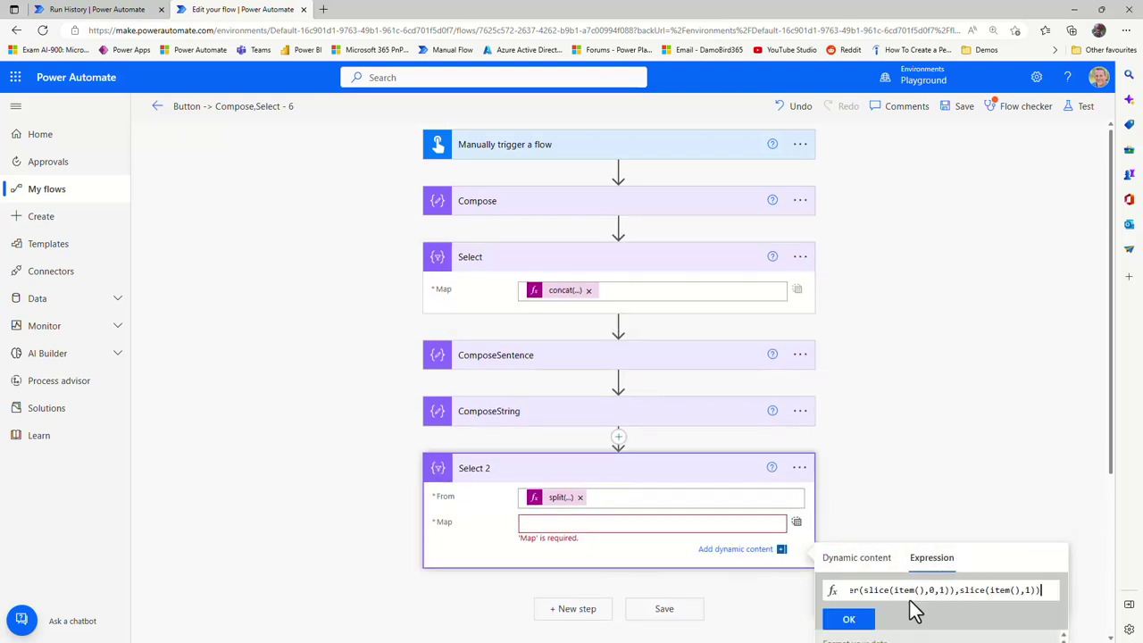
pyautogui.click(849, 620)
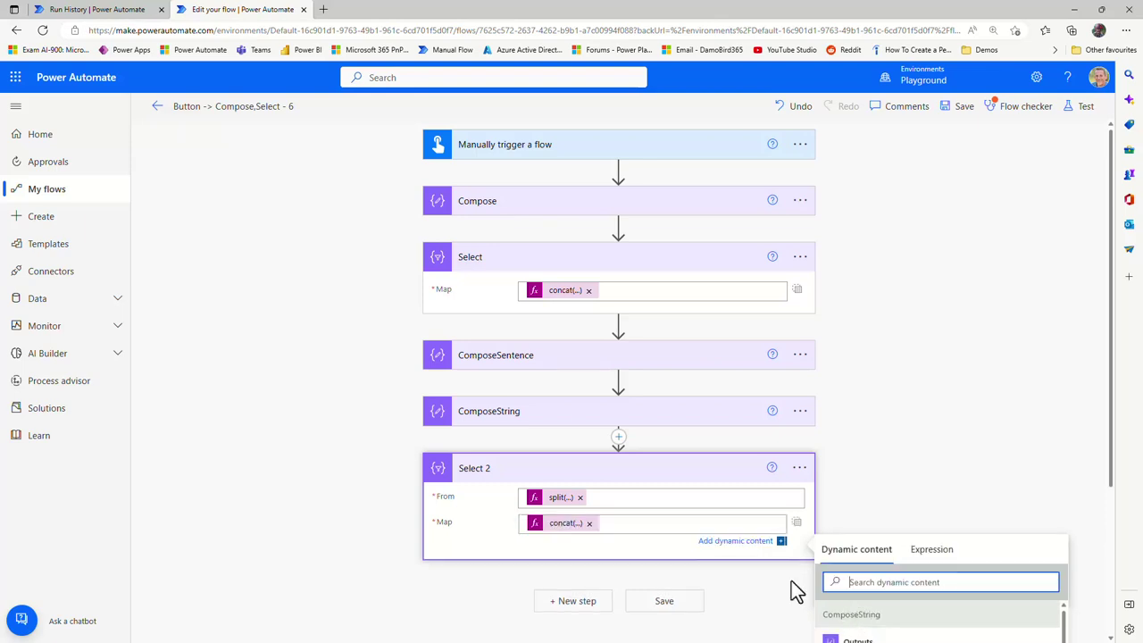
pyautogui.scroll(-2, 629, 536)
# Add a Compose action as a new step after Select 2.
pyautogui.click(573, 445)
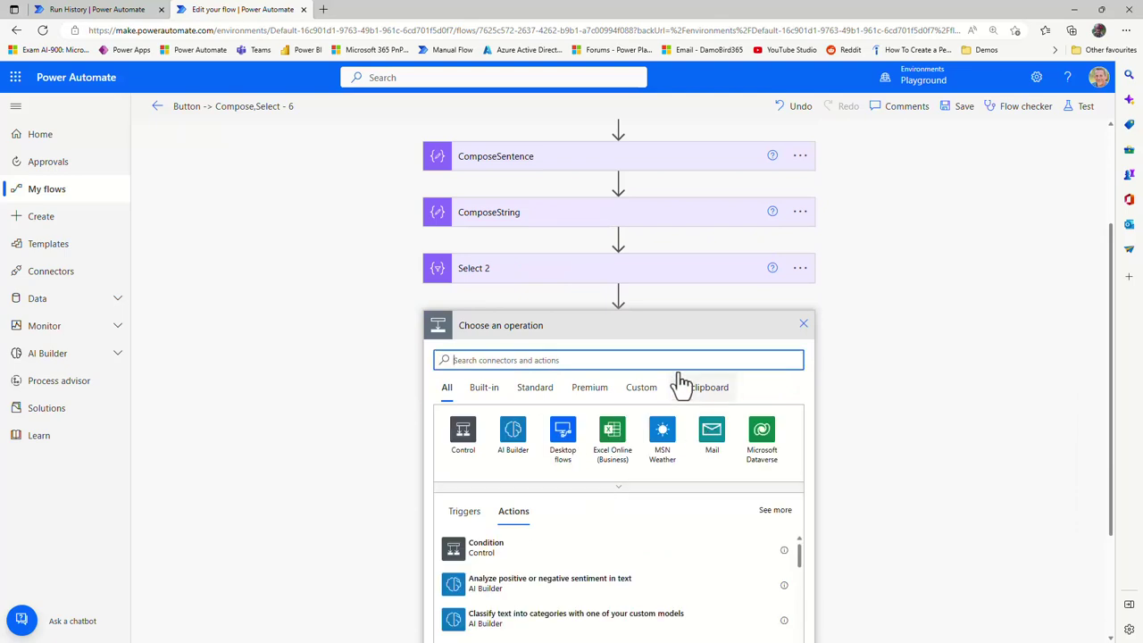
pyautogui.write('compose')
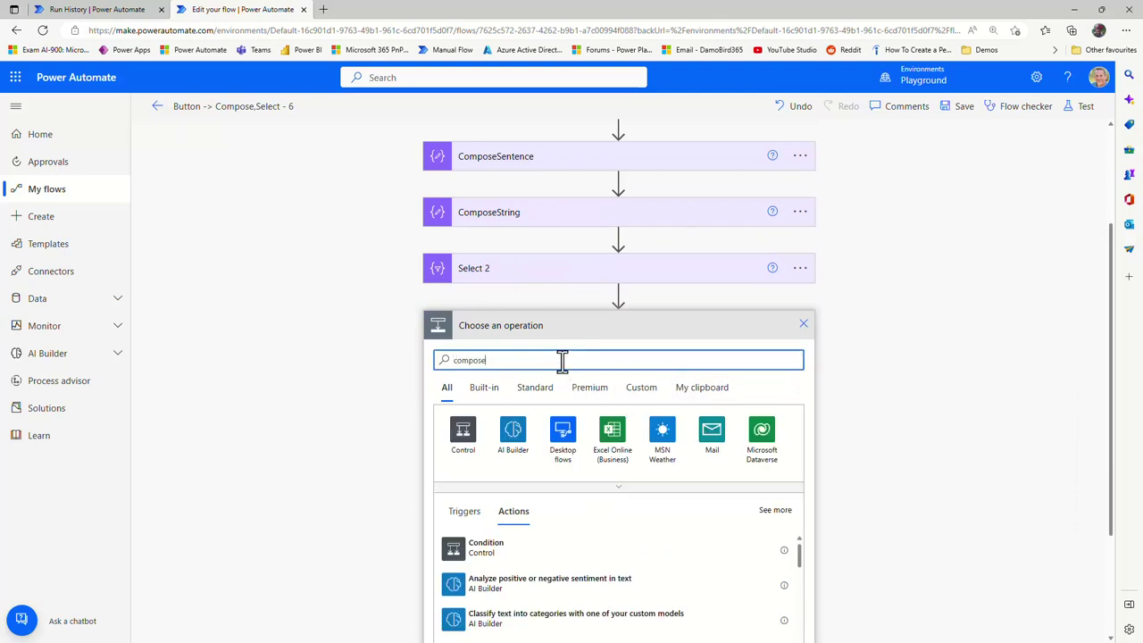
pyautogui.click(490, 546)
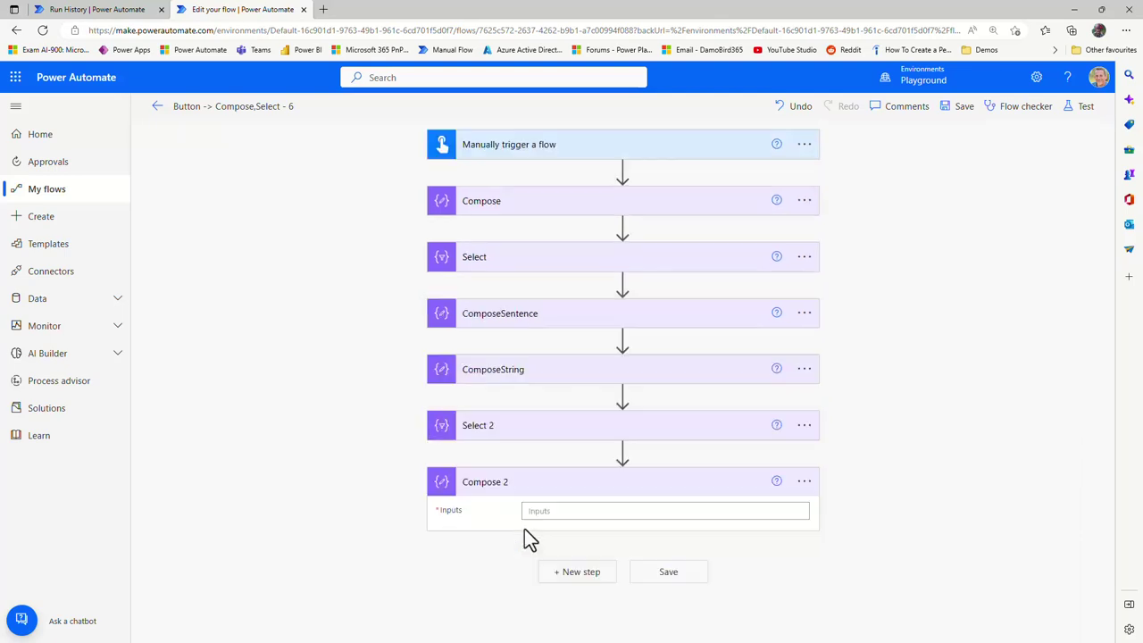
# Set Compose 2's Inputs to the expression join(body('Select_2'),'. ') and start a flow test.
pyautogui.click(574, 509)
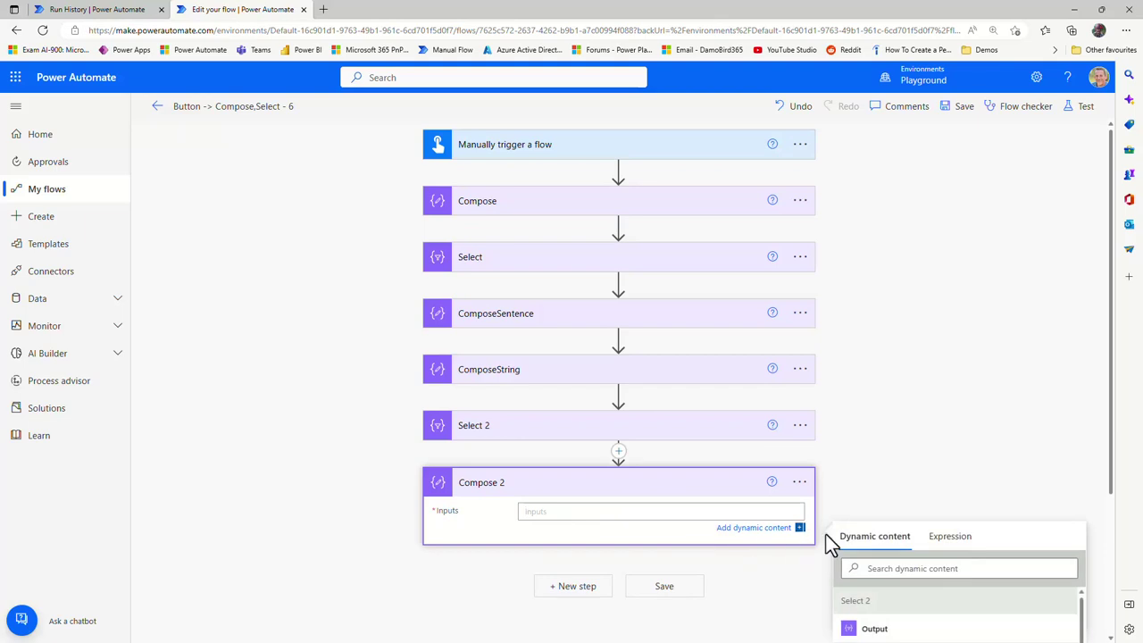
pyautogui.click(951, 540)
pyautogui.write('join(')
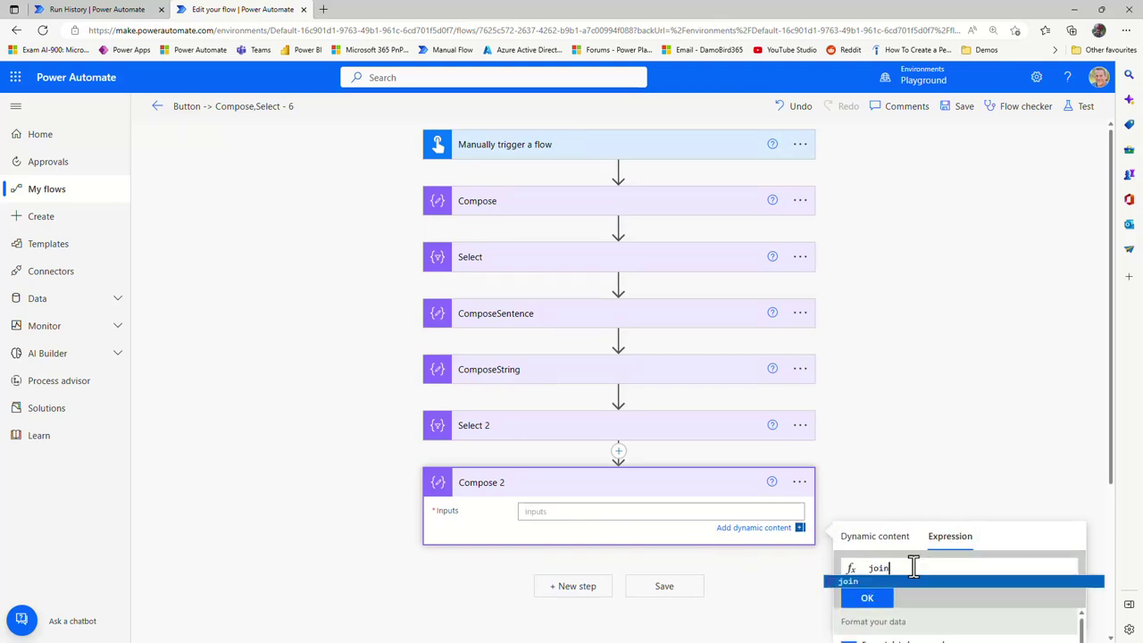
pyautogui.click(875, 543)
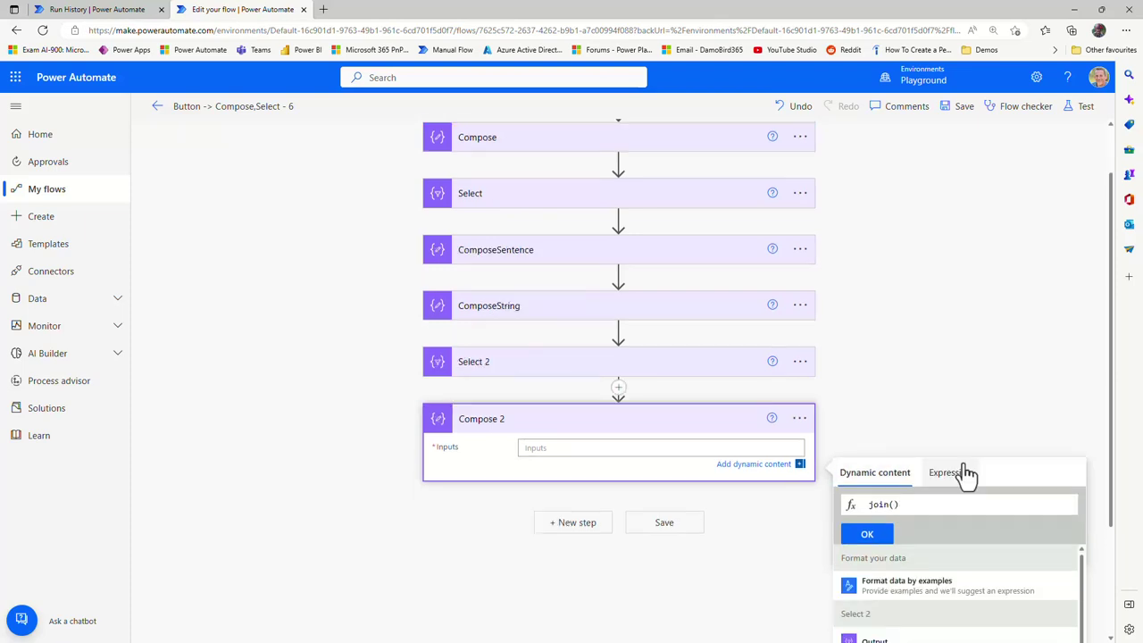
pyautogui.click(898, 498)
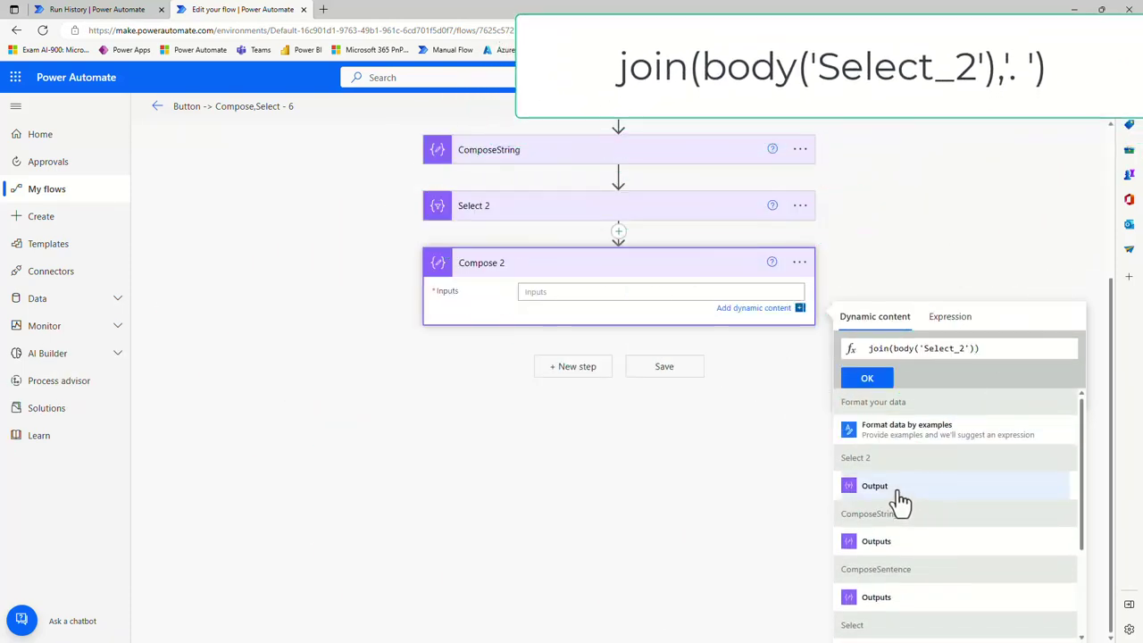
pyautogui.write(",'")
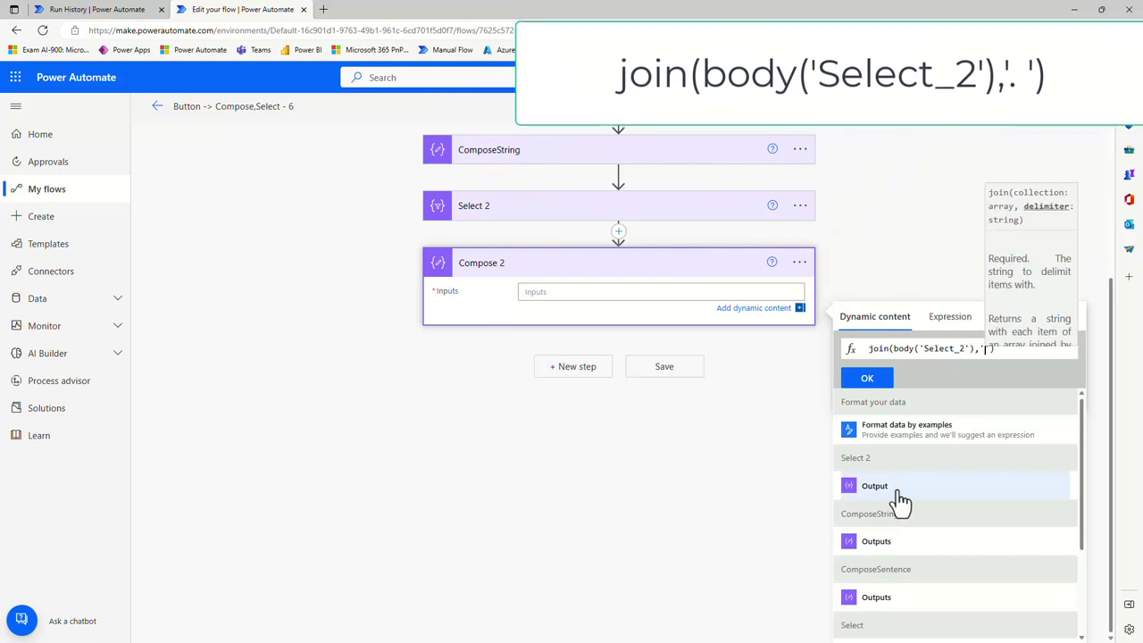
pyautogui.write(". '")
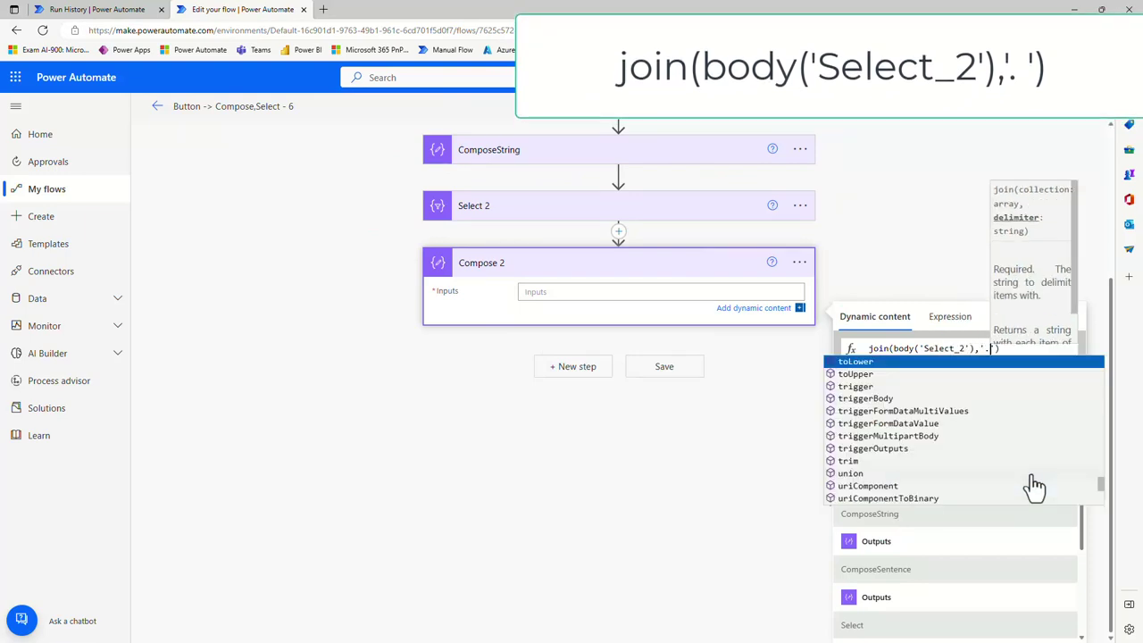
pyautogui.click(887, 380)
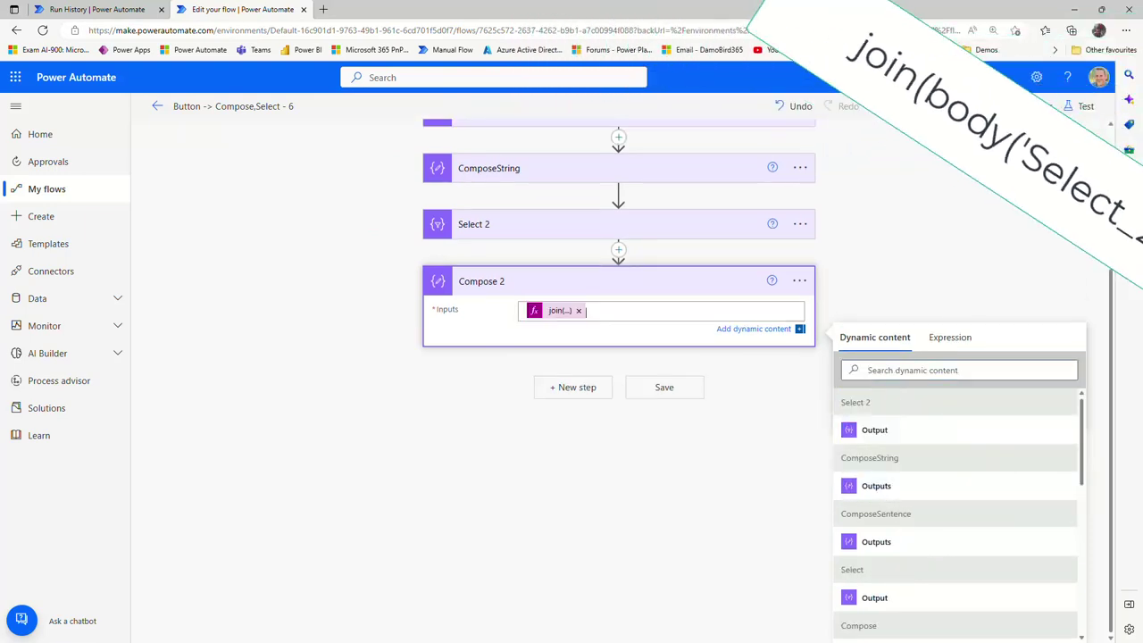
pyautogui.click(1071, 108)
# Save and run the test, then inspect Select 2's capitalised sentence outputs.
pyautogui.click(940, 621)
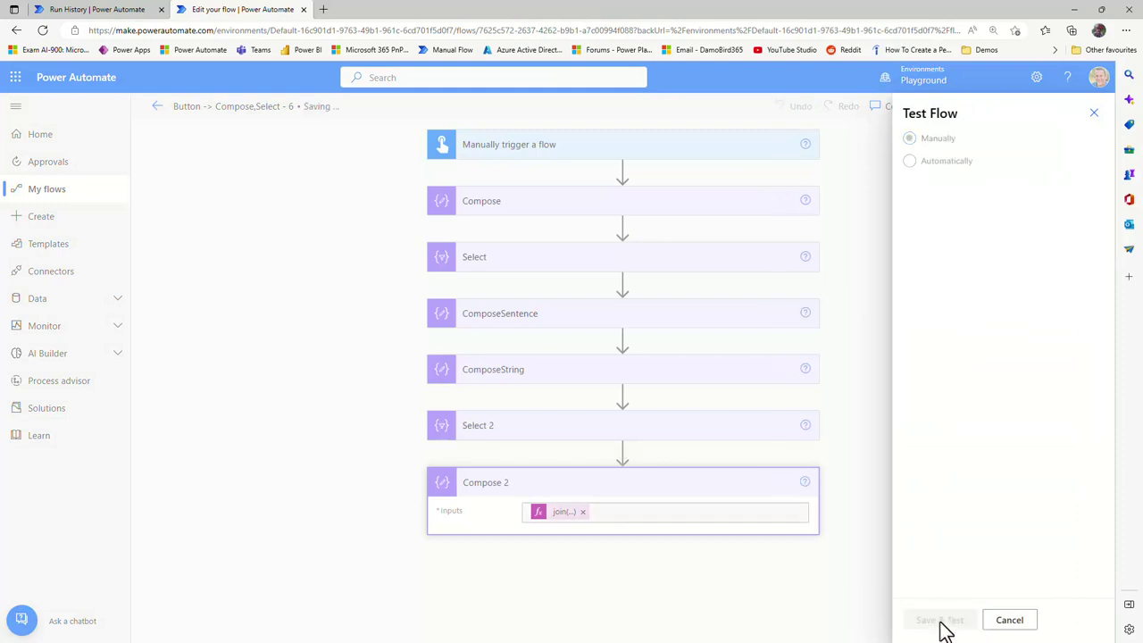
pyautogui.click(520, 464)
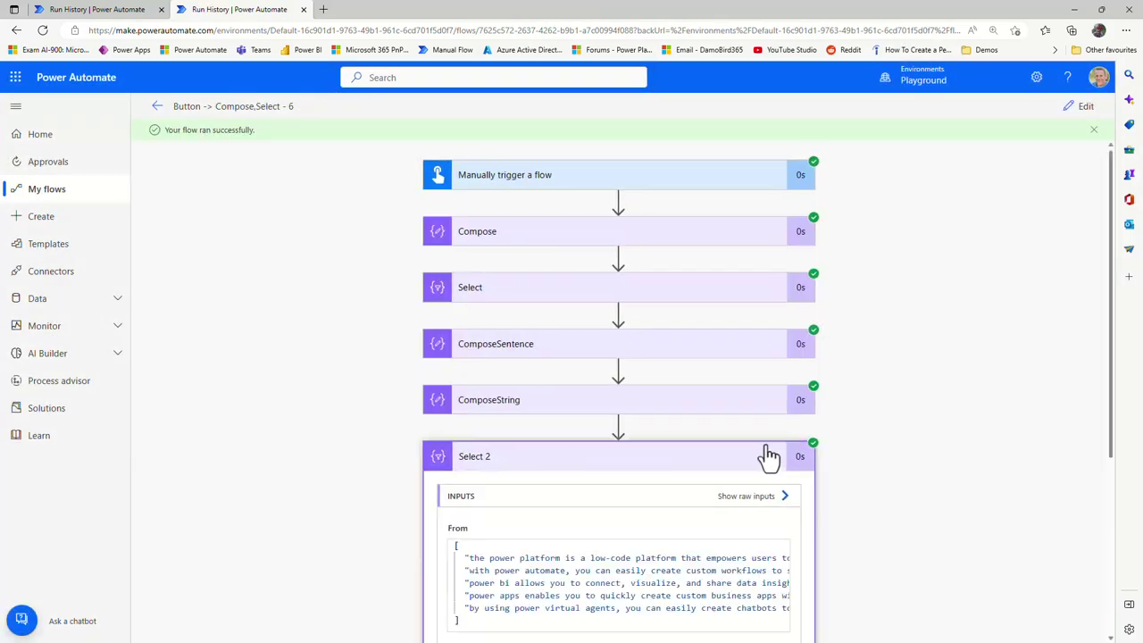
pyautogui.scroll(-2, 869, 453)
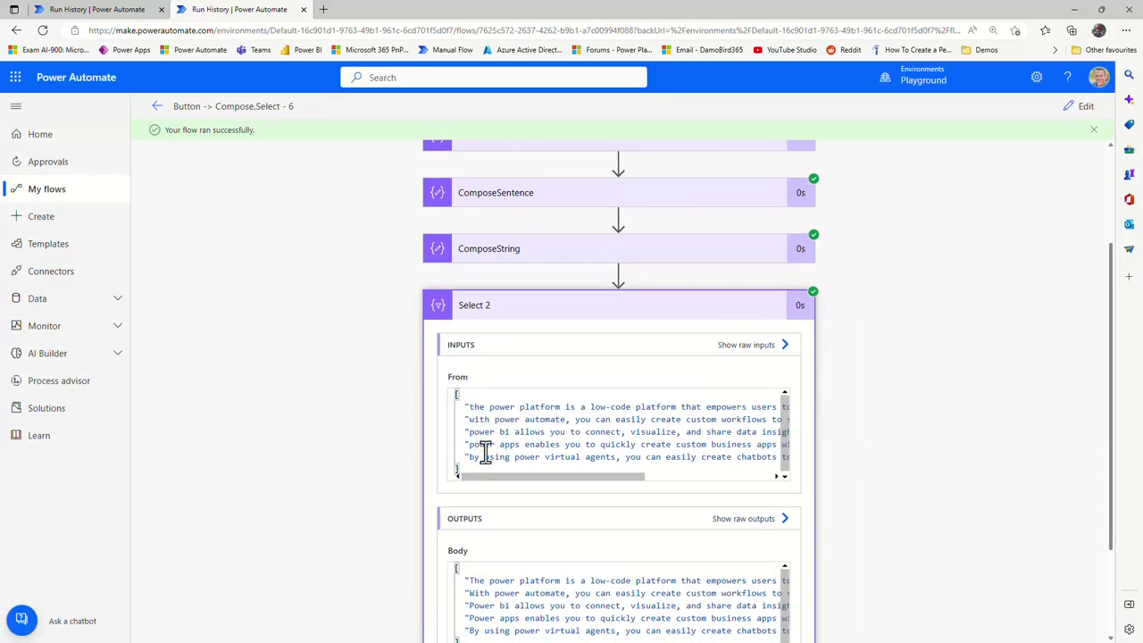
pyautogui.moveTo(515, 477)
pyautogui.mouseDown()
pyautogui.moveTo(676, 492)
pyautogui.moveTo(510, 490)
pyautogui.mouseUp()
pyautogui.scroll(-2, 839, 541)
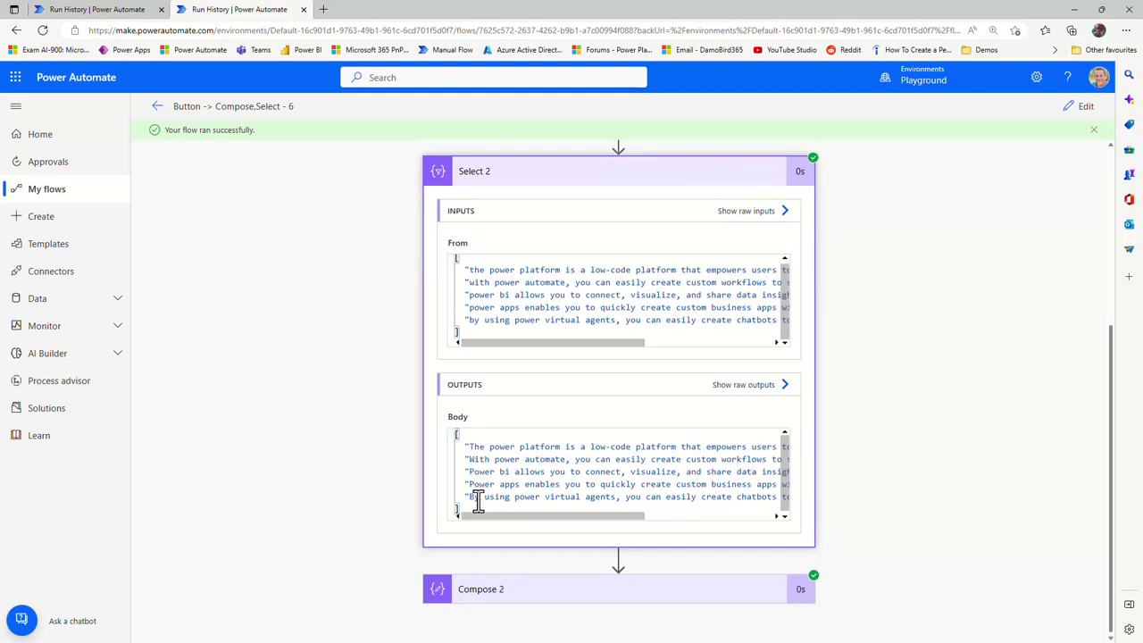
pyautogui.moveTo(486, 517); pyautogui.dragTo(655, 529)
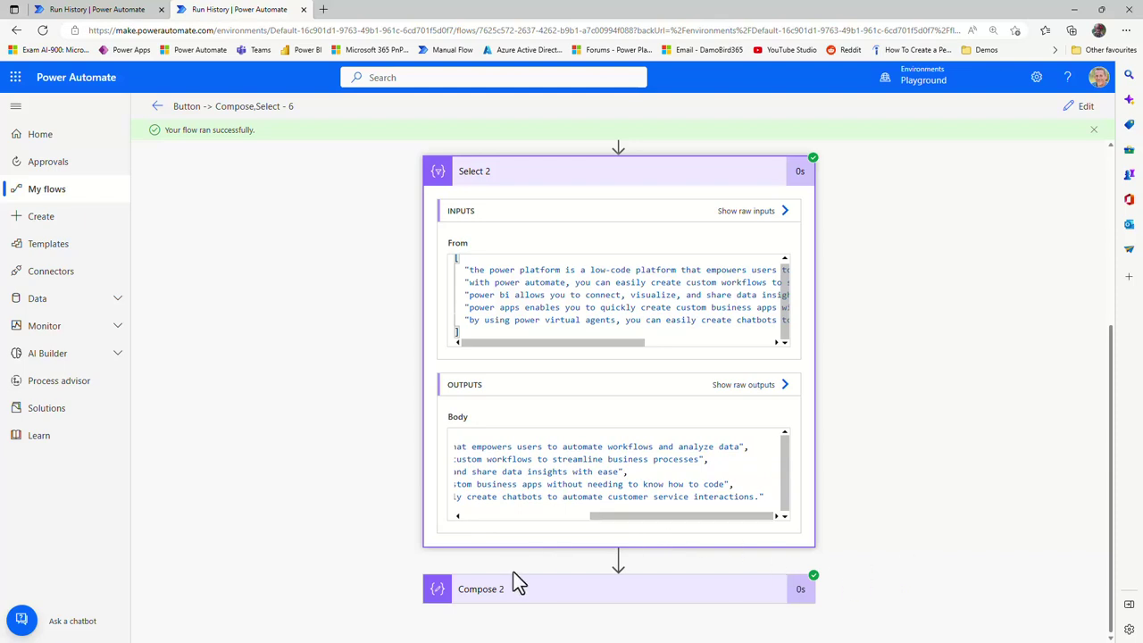
# Inspect Compose 2's output, the sentences joined with '. ' into sentence-case text.
pyautogui.click(533, 590)
pyautogui.scroll(-3, 911, 517)
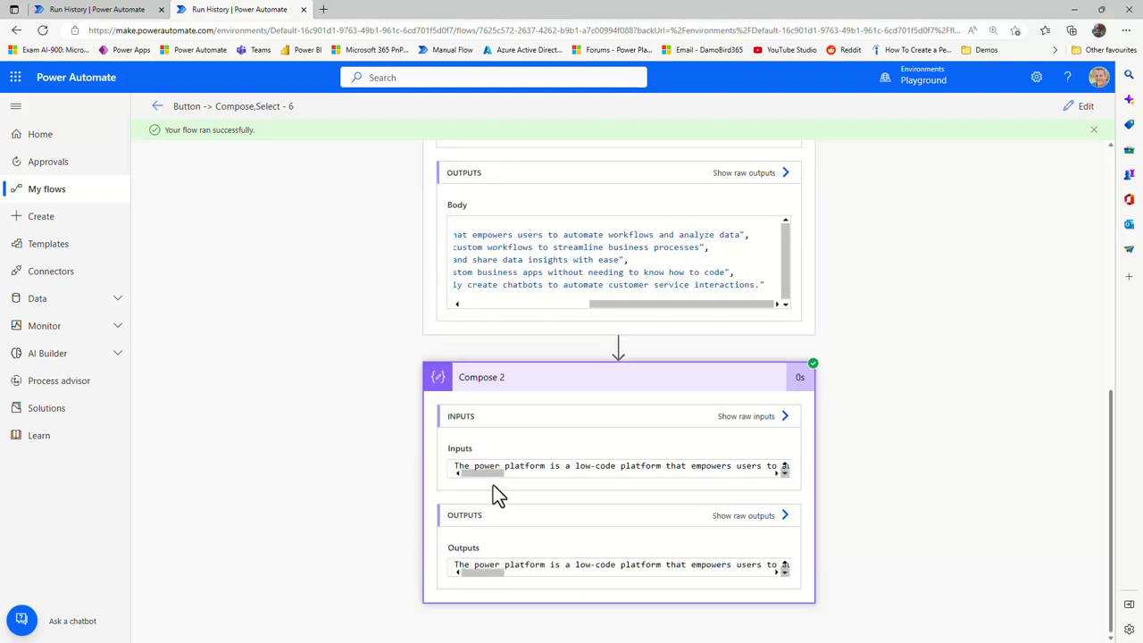
pyautogui.moveTo(489, 474); pyautogui.dragTo(546, 478)
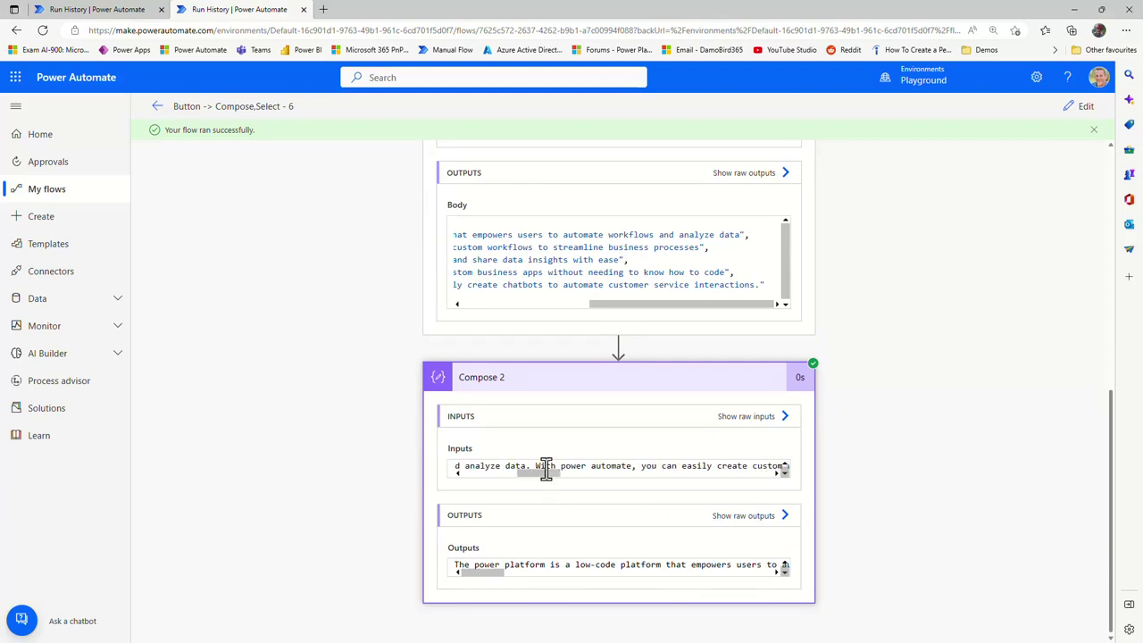
pyautogui.click(536, 465)
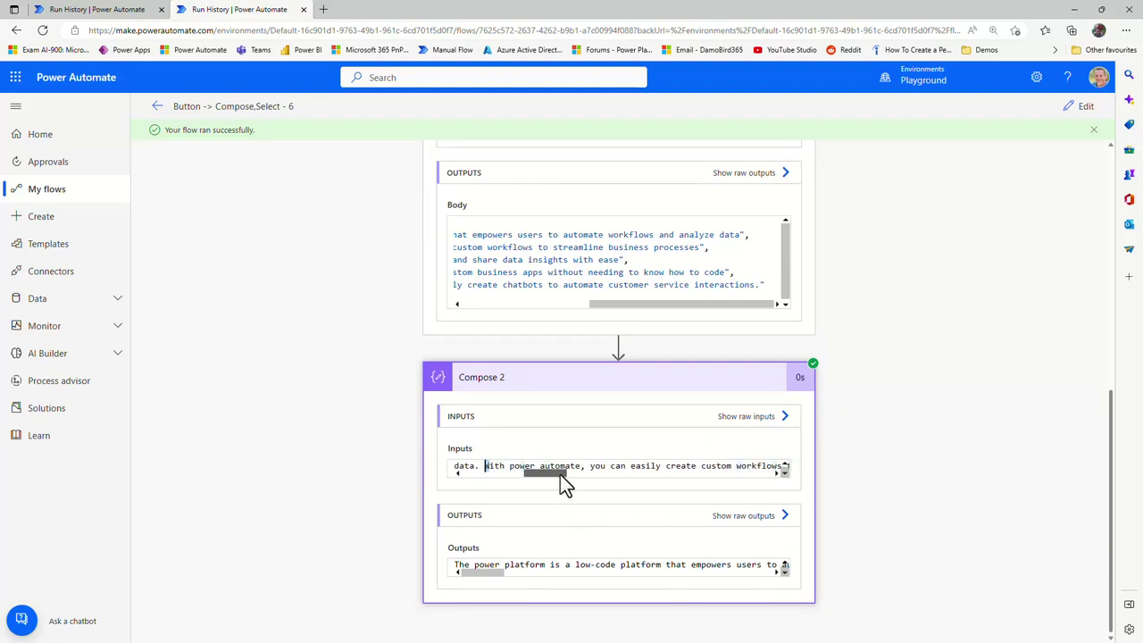